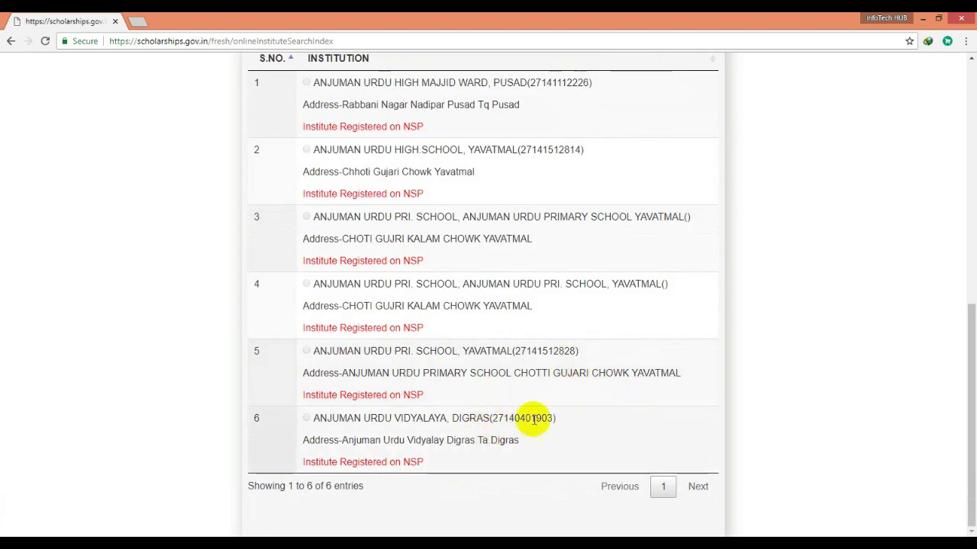
Scroll back to the top of the six registered 'anjuman' schools in Yavatmal
{"action": "scroll", "coordinate": [534, 435], "scroll_direction": "up", "scroll_amount": 10}
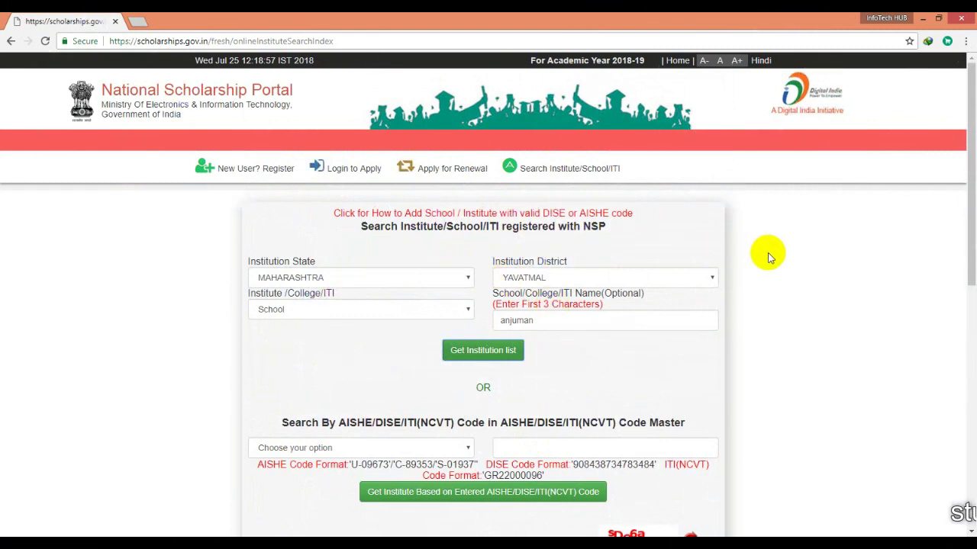
Open New User registration and read its guidelines down to the Important Note section
{"action": "left_click", "coordinate": [267, 170]}
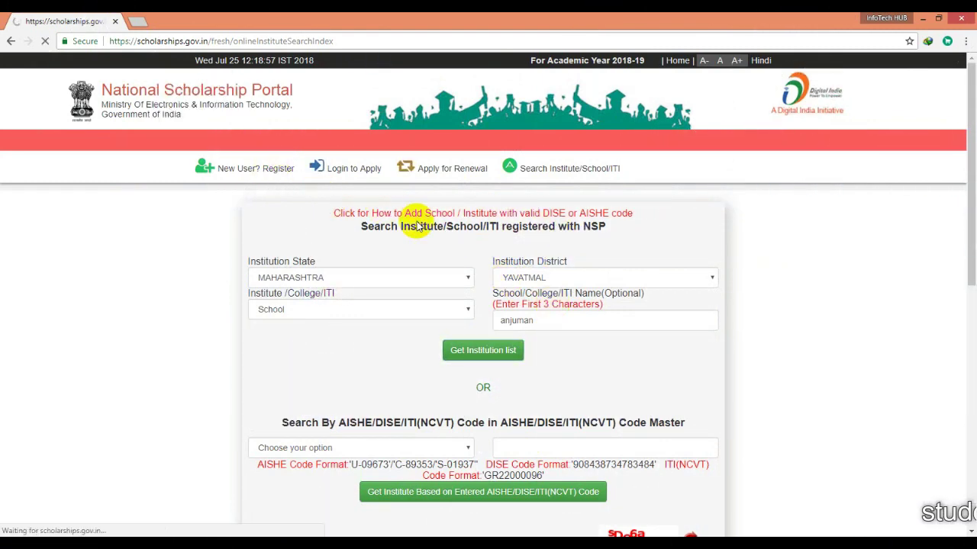
{"action": "scroll", "coordinate": [598, 260], "scroll_direction": "down", "scroll_amount": 4}
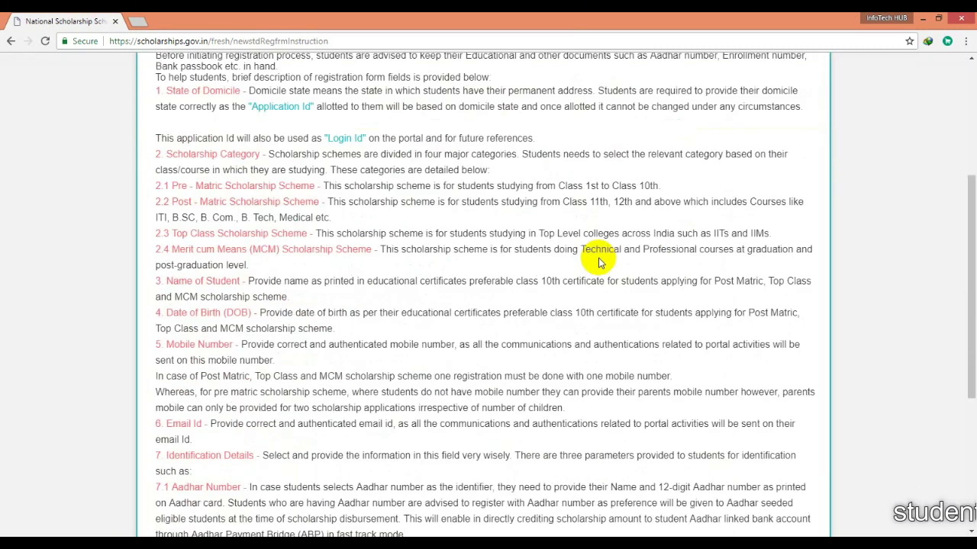
{"action": "scroll", "coordinate": [595, 257], "scroll_direction": "up", "scroll_amount": 3}
{"action": "scroll", "coordinate": [597, 258], "scroll_direction": "down", "scroll_amount": 2}
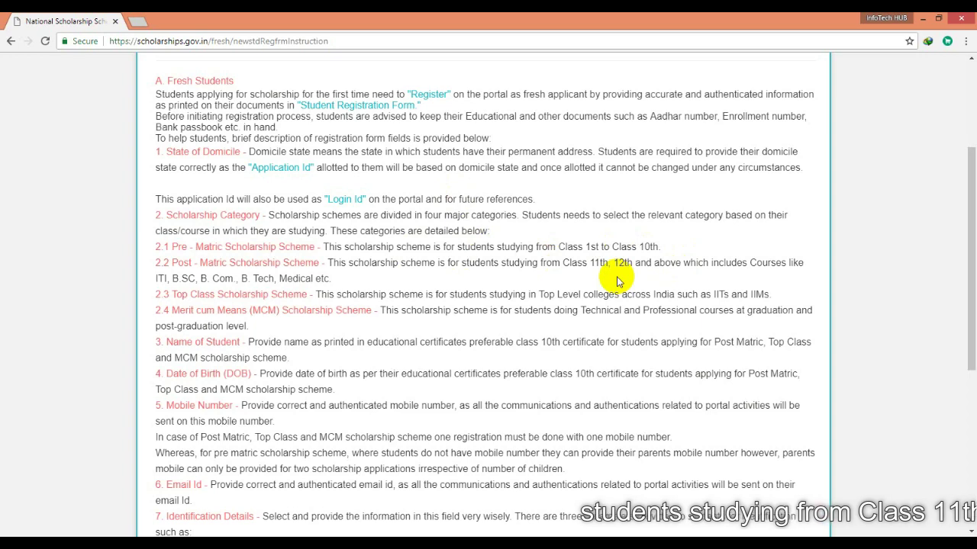
{"action": "scroll", "coordinate": [464, 278], "scroll_direction": "down", "scroll_amount": 3}
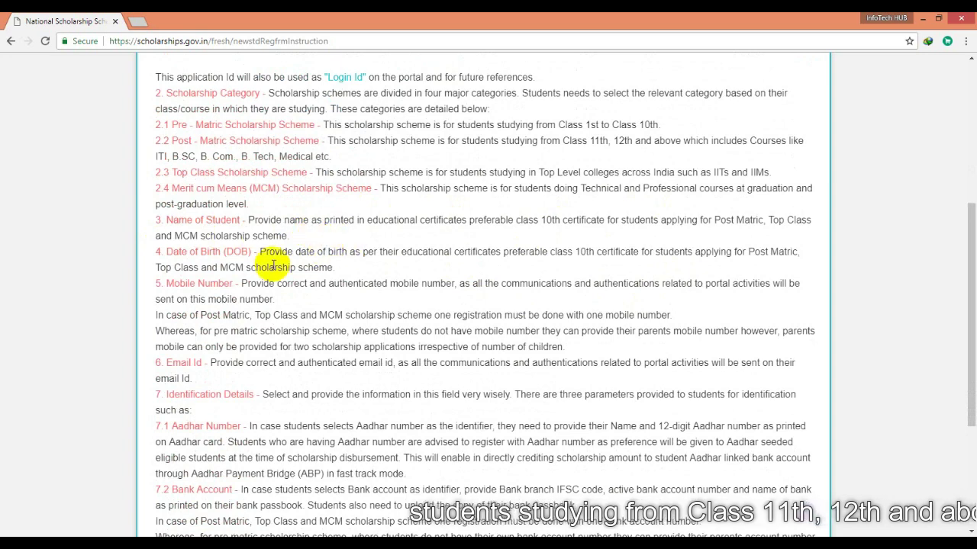
{"action": "scroll", "coordinate": [246, 310], "scroll_direction": "down", "scroll_amount": 2}
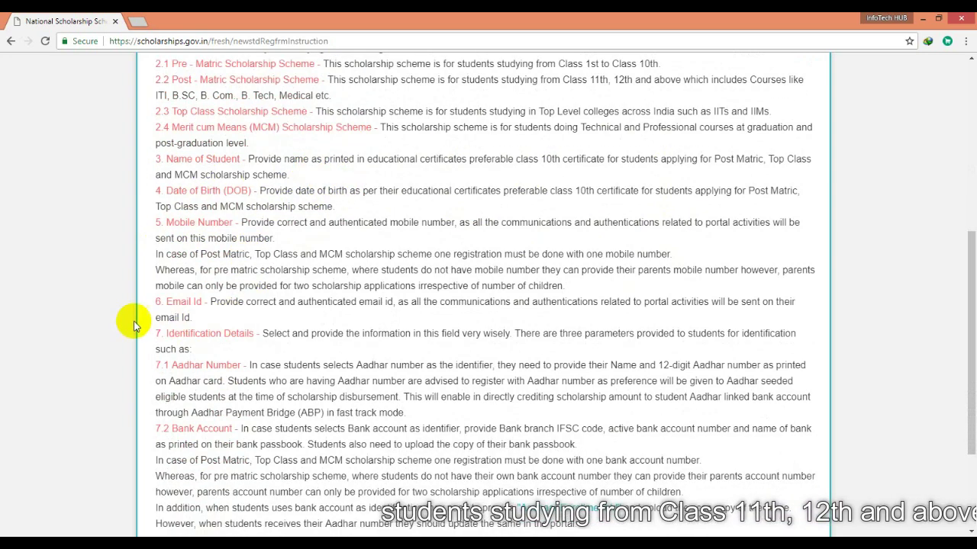
{"action": "scroll", "coordinate": [268, 318], "scroll_direction": "down", "scroll_amount": 1}
{"action": "scroll", "coordinate": [269, 318], "scroll_direction": "down", "scroll_amount": 1}
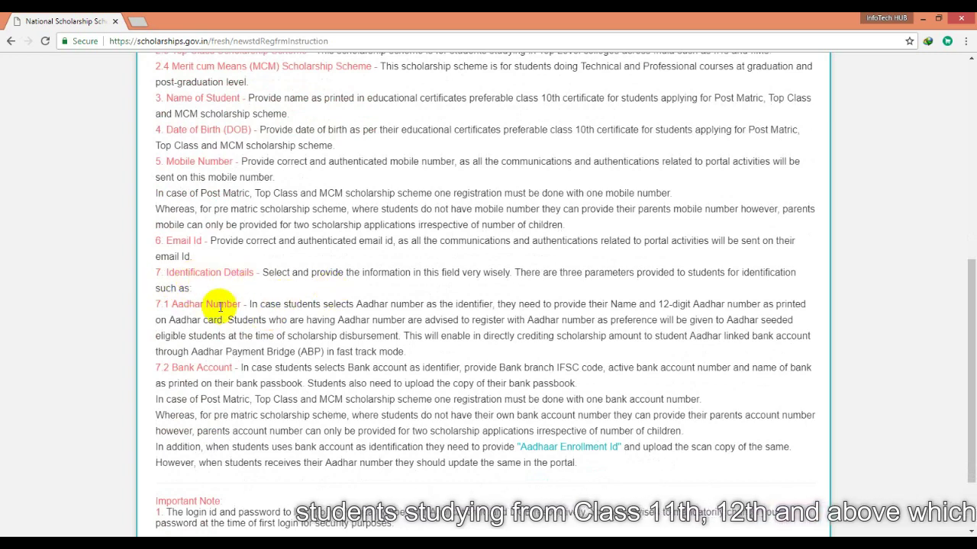
{"action": "scroll", "coordinate": [251, 326], "scroll_direction": "down", "scroll_amount": 2}
{"action": "scroll", "coordinate": [355, 338], "scroll_direction": "down", "scroll_amount": 1}
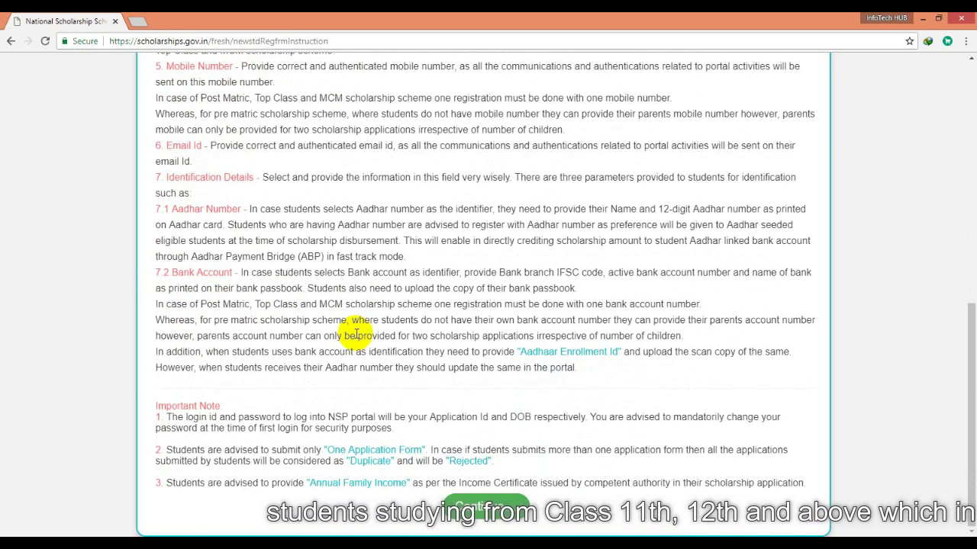
Continue to the Fresh Registration form and set State of Domicile to MAHARASHTRA
{"action": "left_click", "coordinate": [462, 506]}
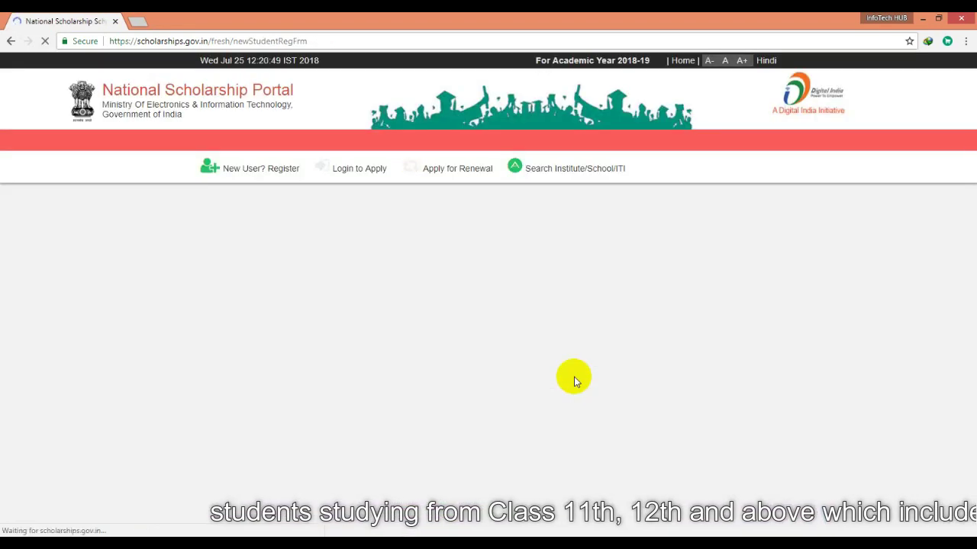
{"action": "scroll", "coordinate": [545, 360], "scroll_direction": "down", "scroll_amount": 2}
{"action": "scroll", "coordinate": [548, 360], "scroll_direction": "down", "scroll_amount": 4}
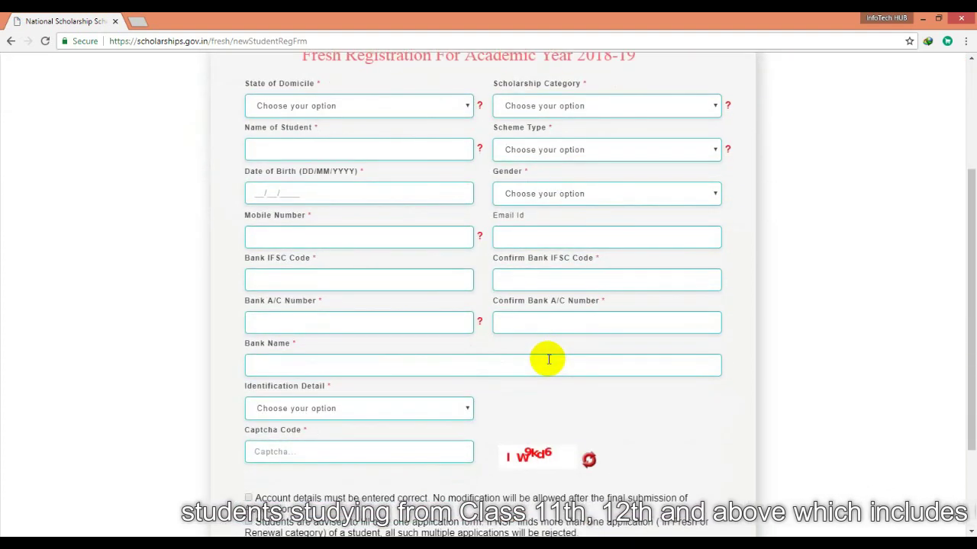
{"action": "scroll", "coordinate": [548, 359], "scroll_direction": "up", "scroll_amount": 3}
{"action": "scroll", "coordinate": [547, 361], "scroll_direction": "down", "scroll_amount": 3}
{"action": "scroll", "coordinate": [547, 364], "scroll_direction": "up", "scroll_amount": 3}
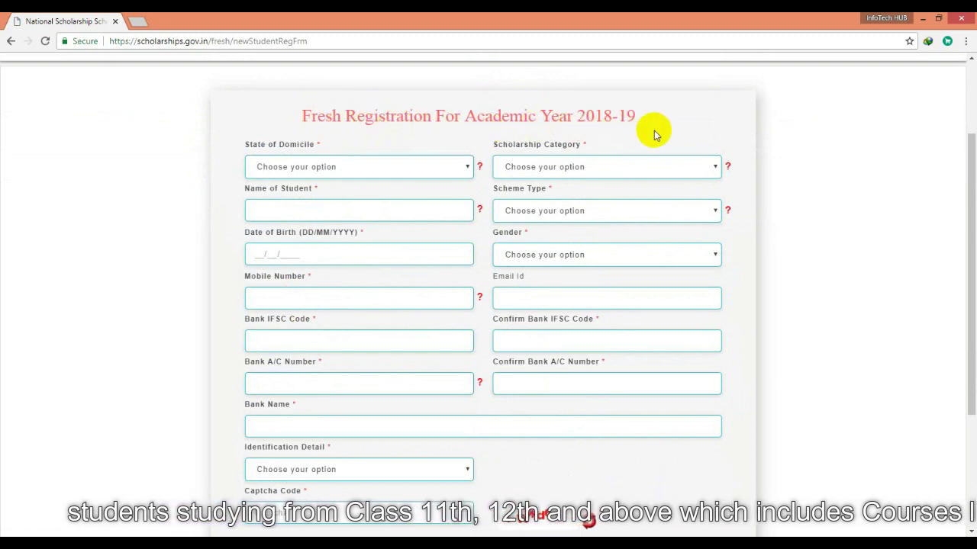
{"action": "left_click", "coordinate": [403, 168]}
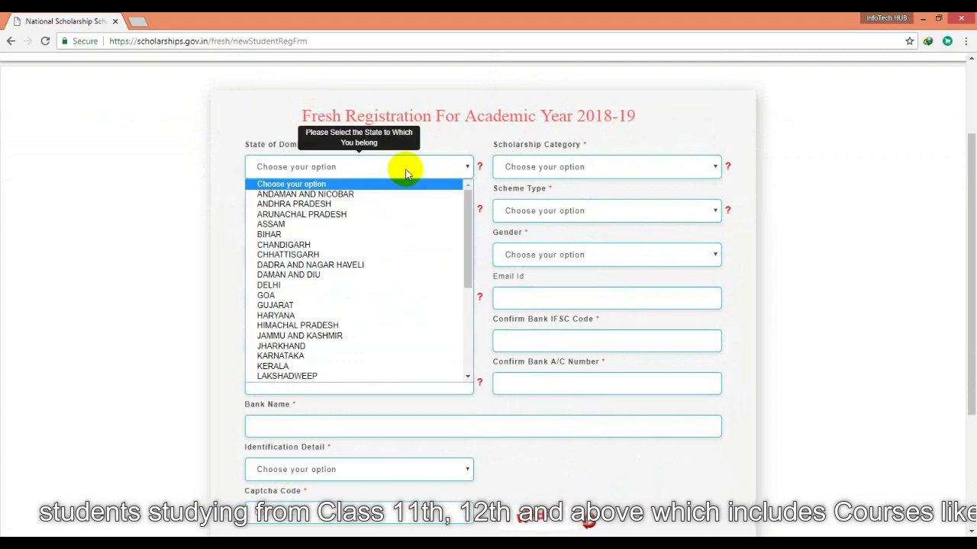
{"action": "left_click_drag", "start_coordinate": [467, 228], "coordinate": [458, 334]}
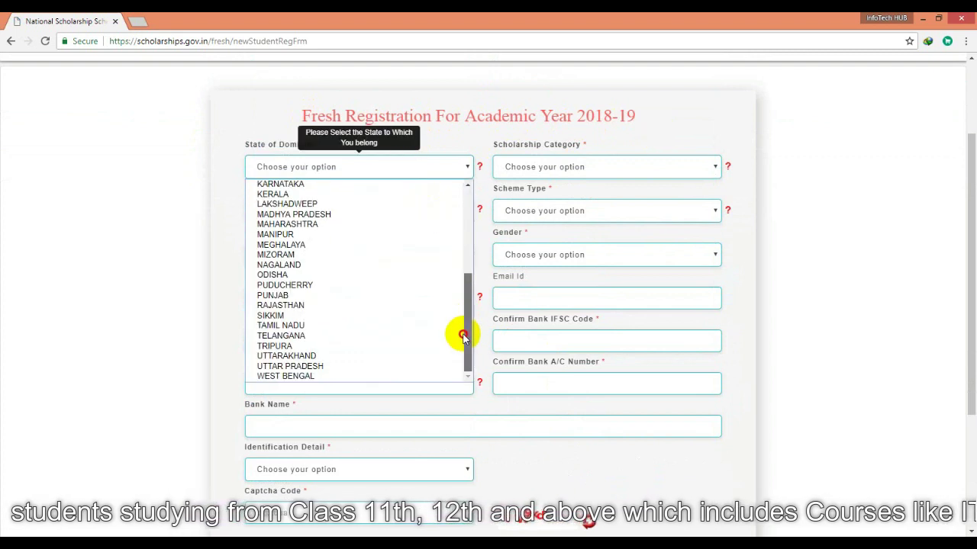
{"action": "left_click", "coordinate": [341, 229]}
Choose Post Matric/Top Class/MCM as scholarship category, then review the scheme, gender and contact fields
{"action": "left_click", "coordinate": [653, 164]}
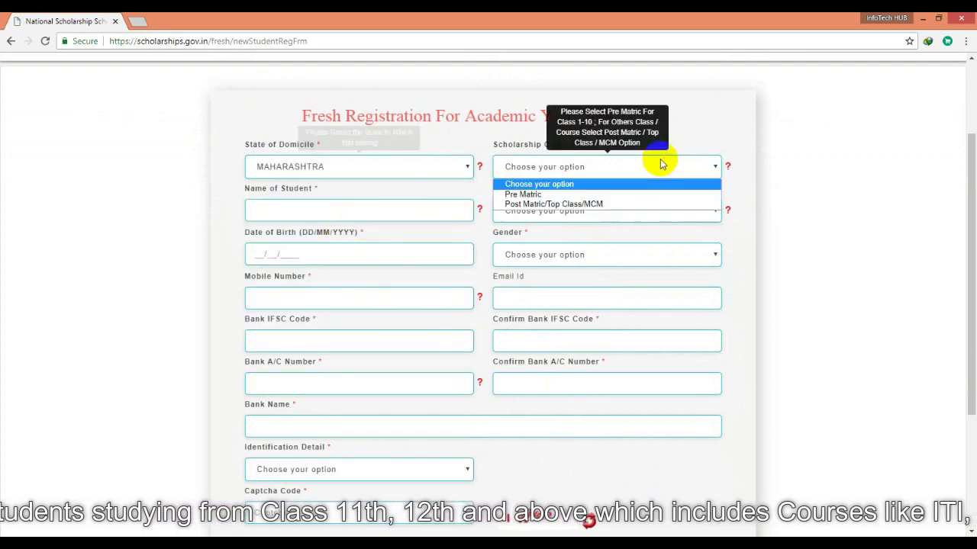
{"action": "left_click", "coordinate": [602, 204]}
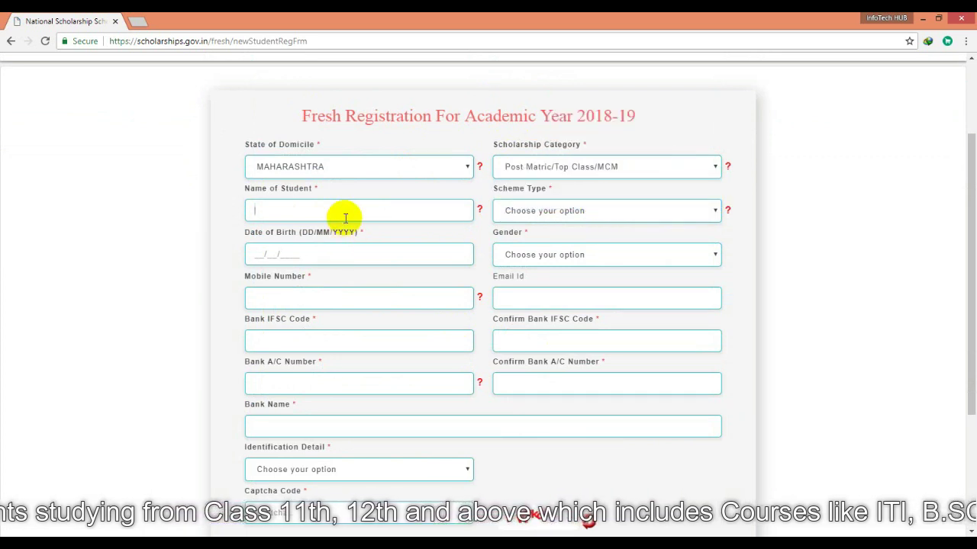
{"action": "left_click", "coordinate": [563, 215]}
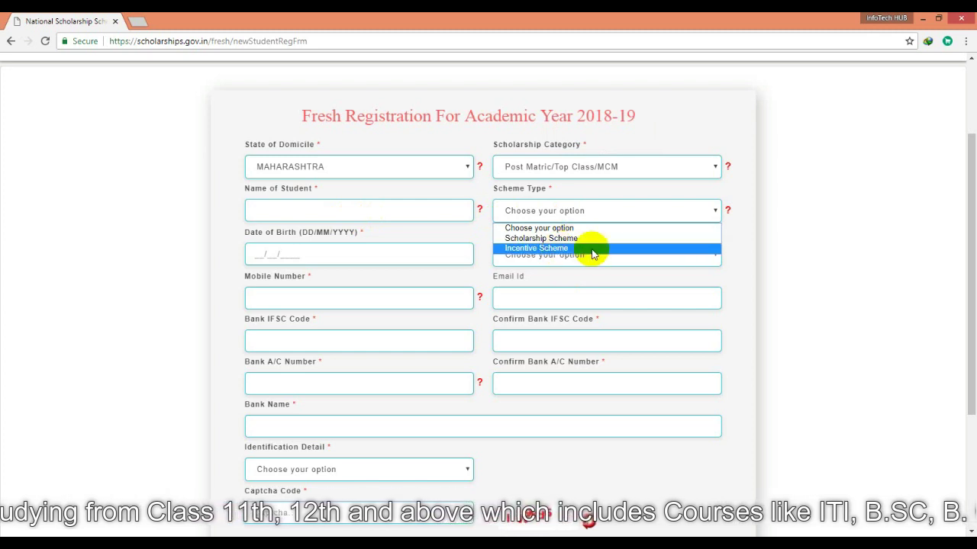
{"action": "left_click", "coordinate": [387, 255]}
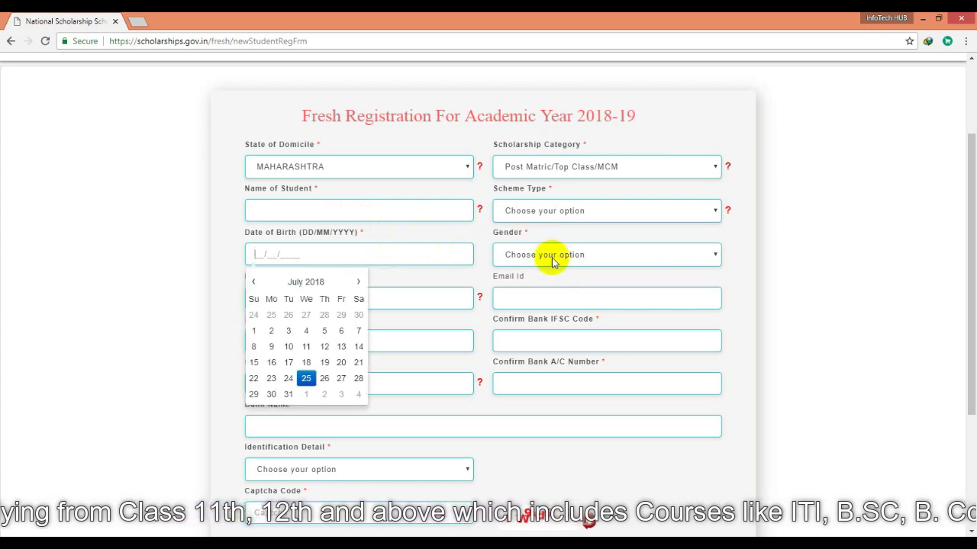
{"action": "left_click", "coordinate": [578, 259]}
{"action": "left_click", "coordinate": [837, 301]}
{"action": "left_click", "coordinate": [279, 292]}
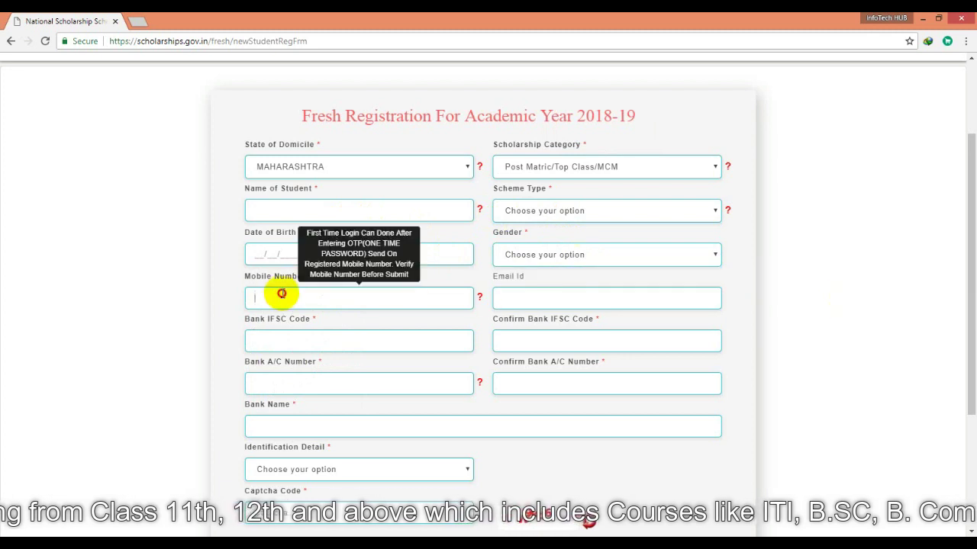
{"action": "left_click", "coordinate": [557, 296]}
{"action": "scroll", "coordinate": [679, 384], "scroll_direction": "down", "scroll_amount": 1}
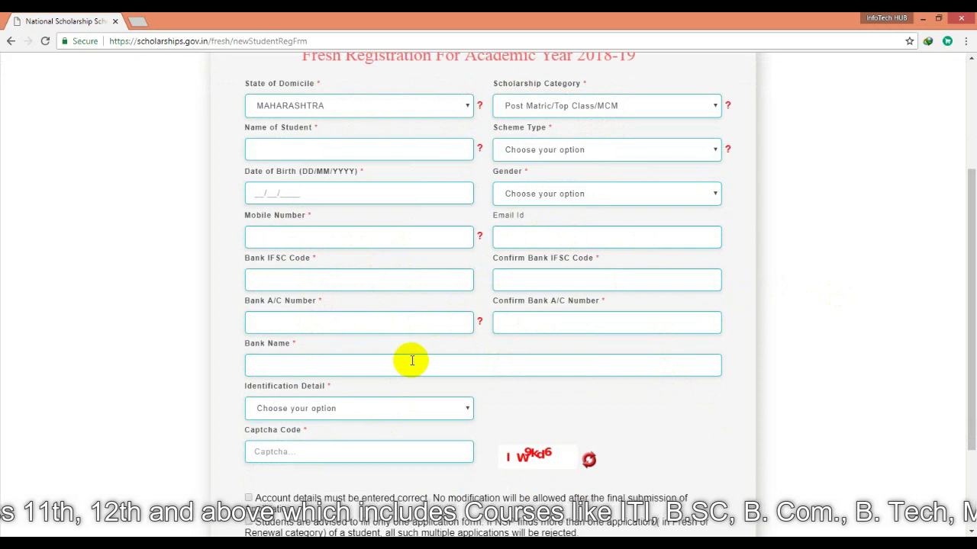
{"action": "scroll", "coordinate": [411, 361], "scroll_direction": "down", "scroll_amount": 1}
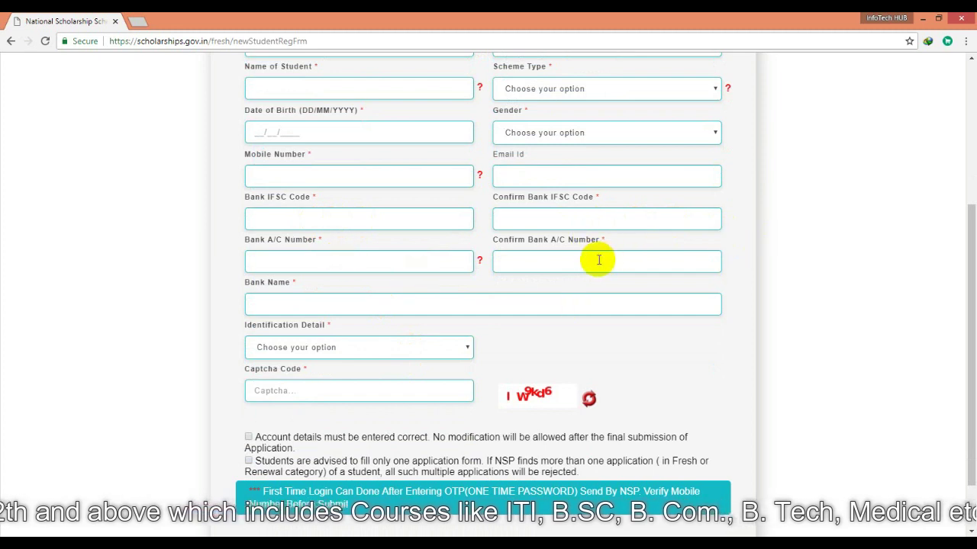
{"action": "left_click", "coordinate": [343, 308]}
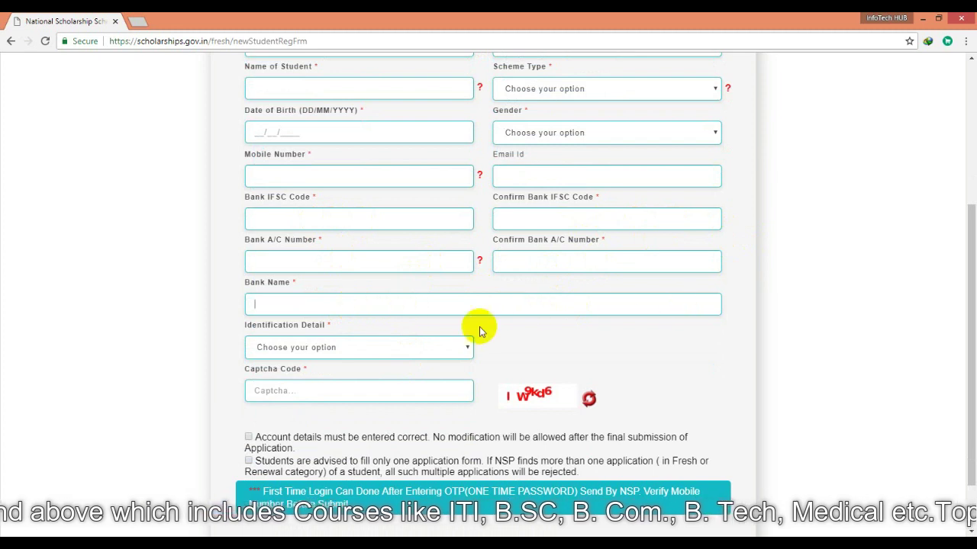
Choose Aadhaar Number as identification detail and tick the Aadhaar consent checkbox
{"action": "left_click", "coordinate": [381, 350]}
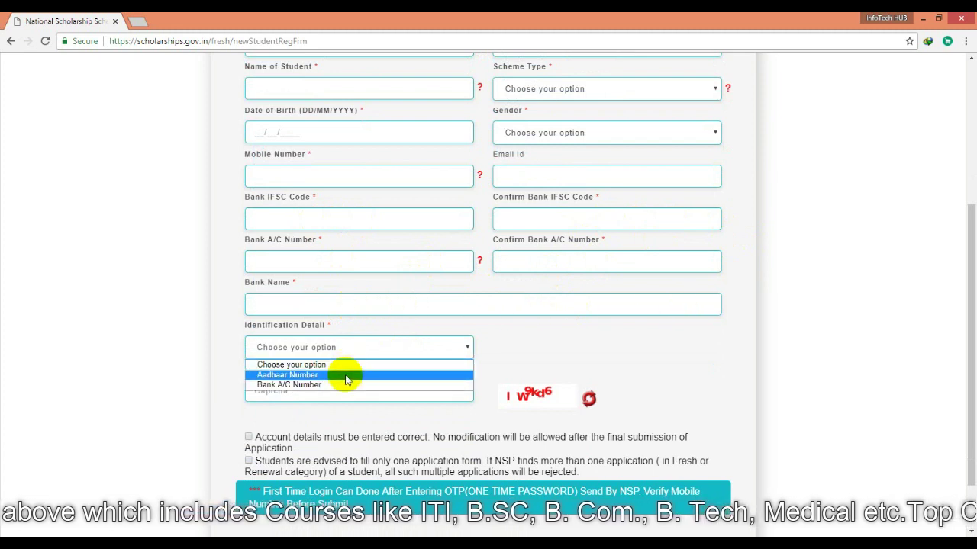
{"action": "left_click", "coordinate": [343, 374]}
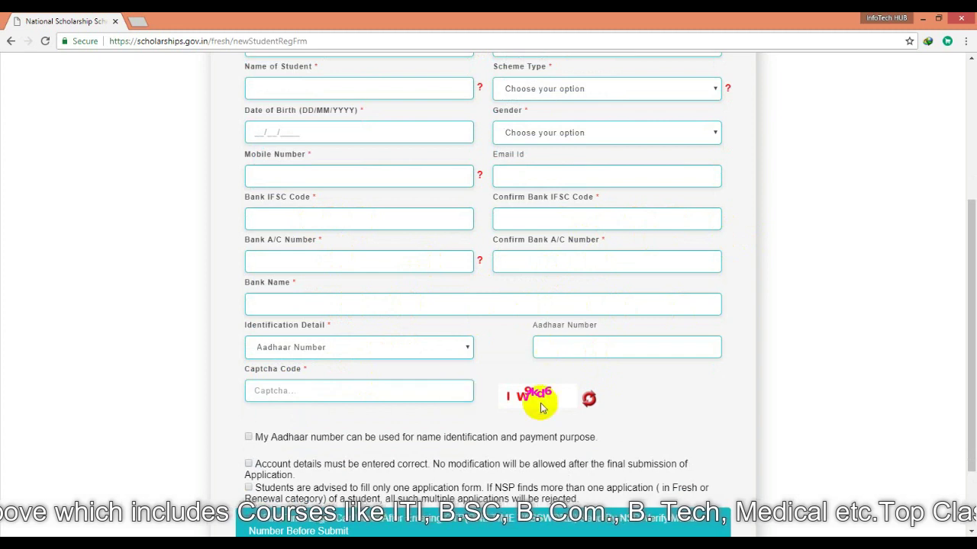
{"action": "scroll", "coordinate": [412, 419], "scroll_direction": "down", "scroll_amount": 2}
{"action": "left_click", "coordinate": [248, 340]}
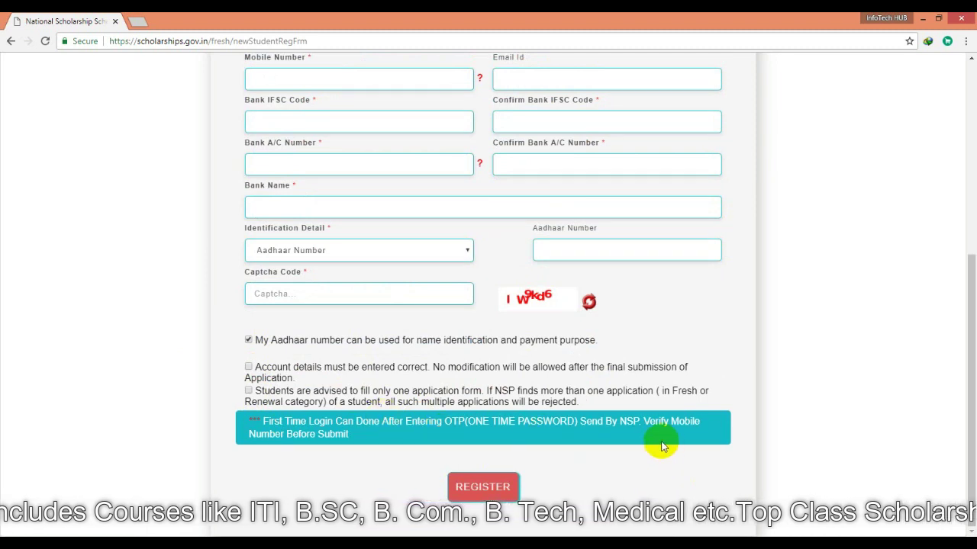
{"action": "scroll", "coordinate": [663, 447], "scroll_direction": "up", "scroll_amount": 2}
{"action": "scroll", "coordinate": [662, 447], "scroll_direction": "down", "scroll_amount": 2}
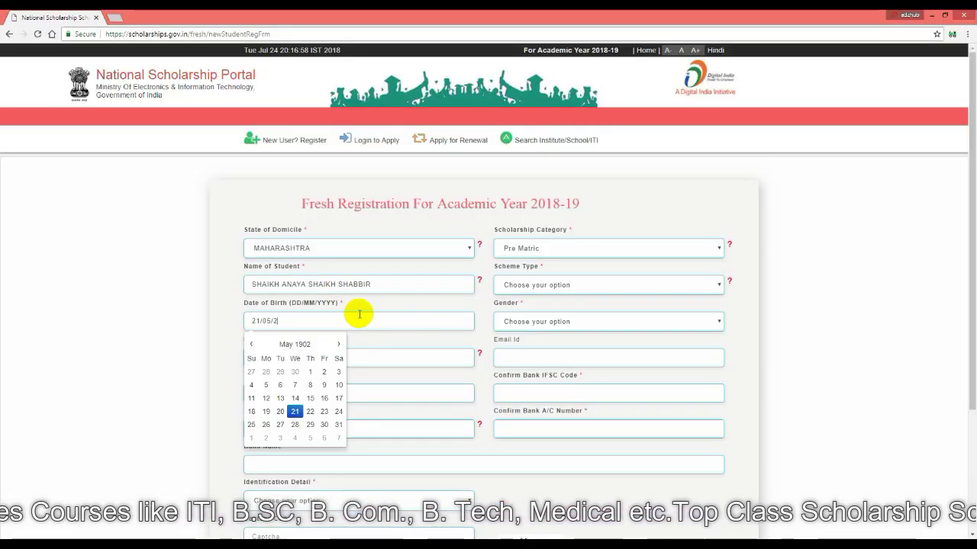
{"action": "type", "text": "5/2005"}
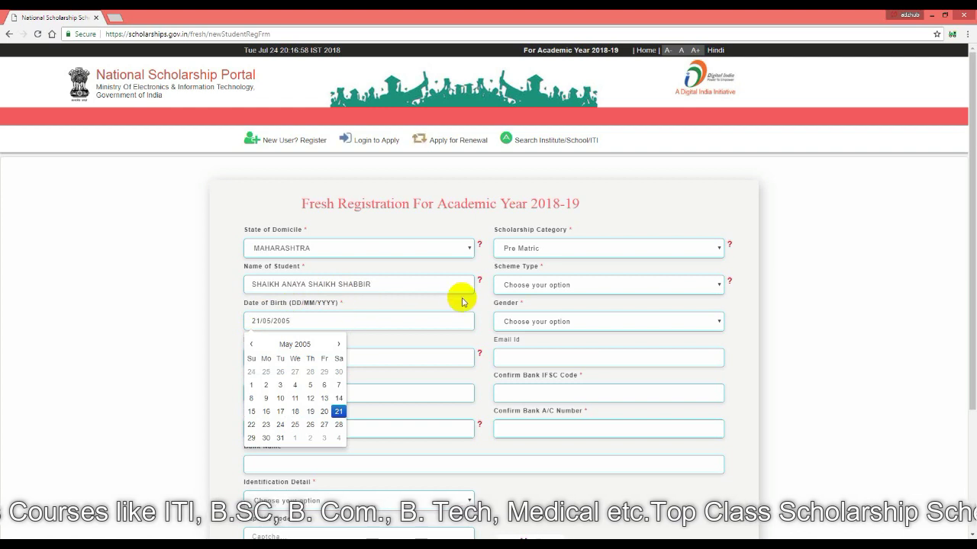
Set the scheme type to Scholarship Scheme and the gender to Female
{"action": "left_click", "coordinate": [538, 284]}
{"action": "left_click", "coordinate": [541, 309]}
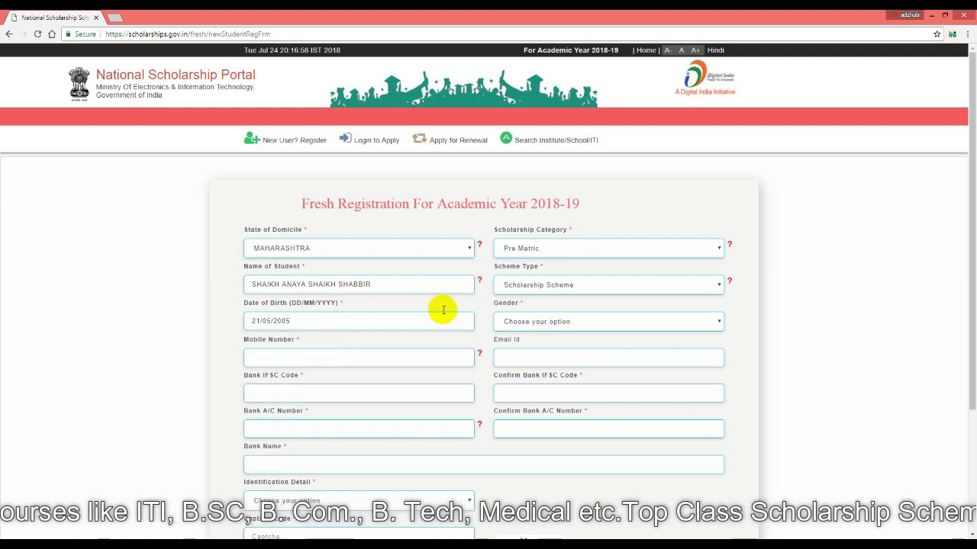
{"action": "left_click", "coordinate": [519, 321]}
{"action": "left_click", "coordinate": [522, 350]}
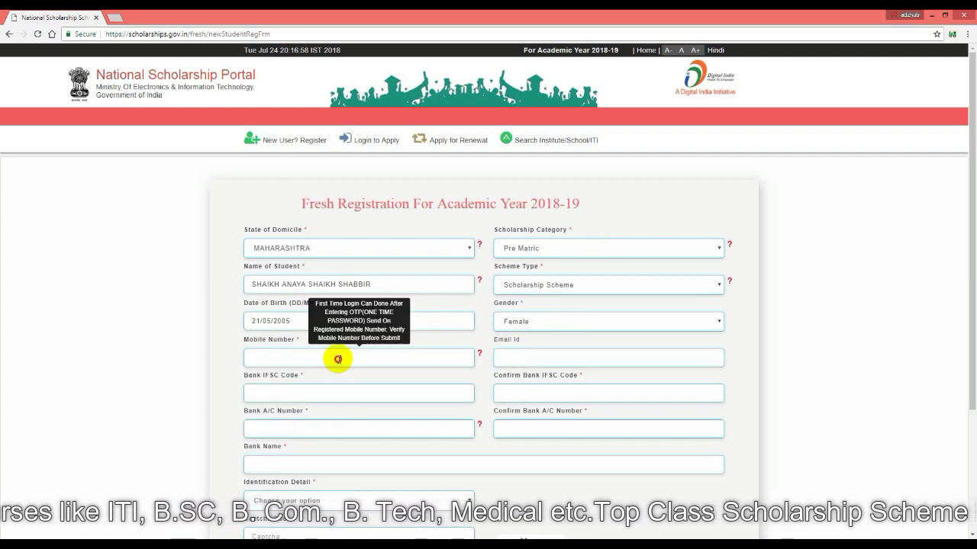
Enter the student's mobile number and e-mail address
{"action": "left_click", "coordinate": [338, 359]}
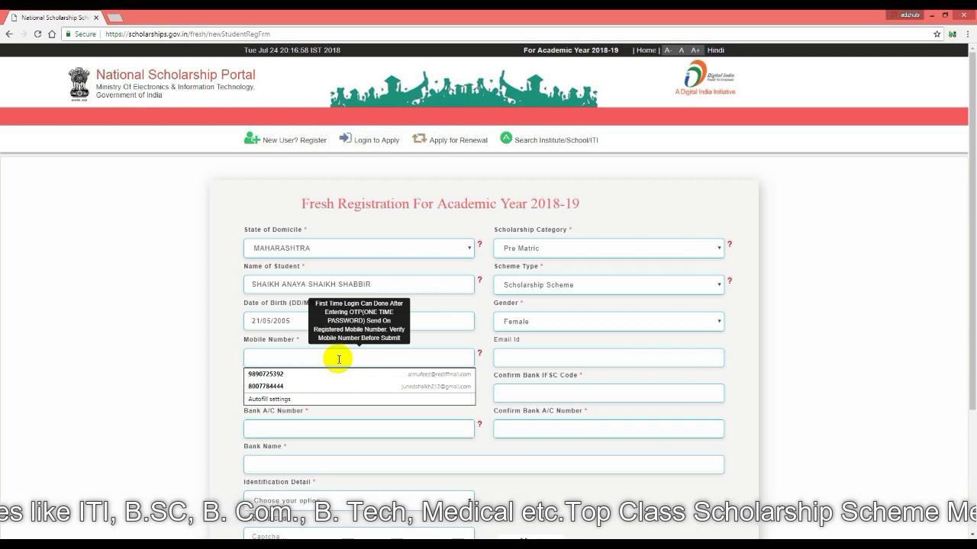
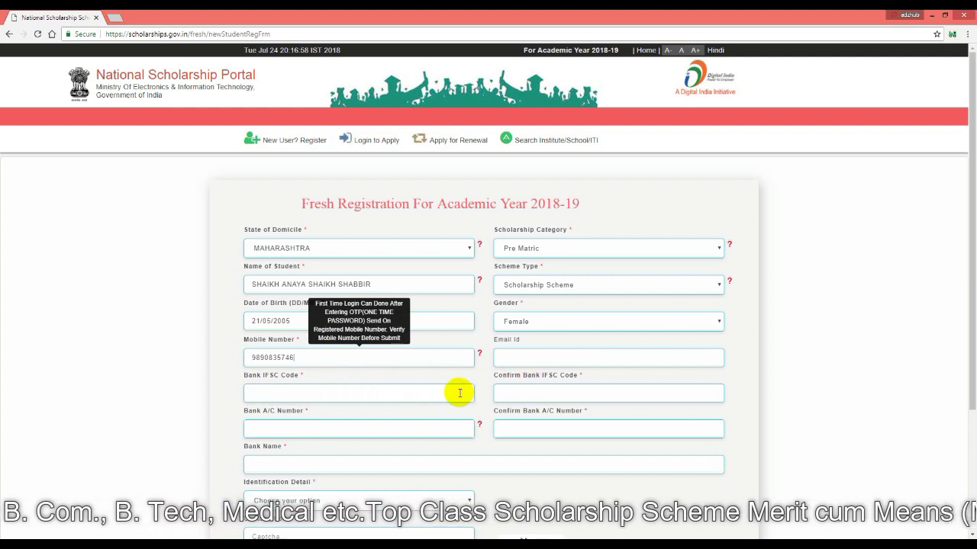
{"action": "left_click", "coordinate": [544, 366]}
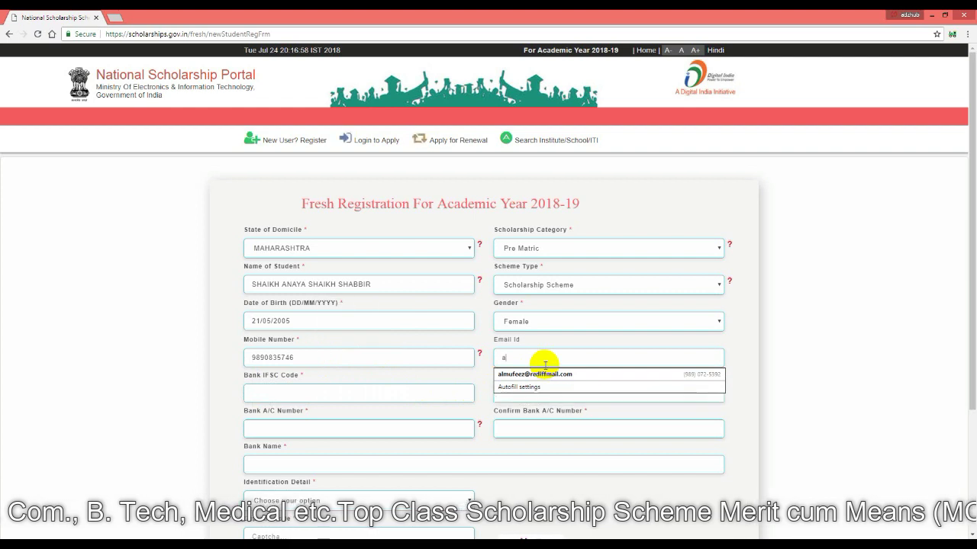
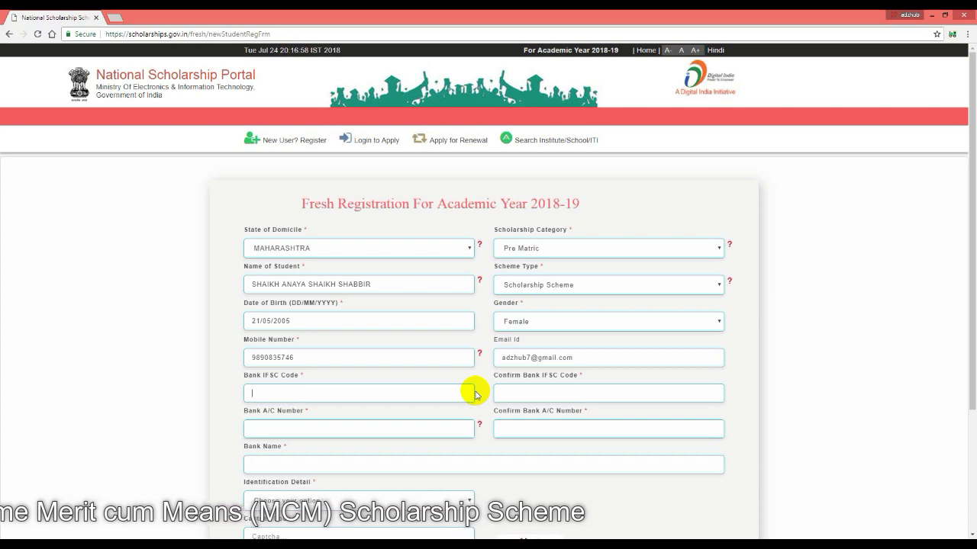
Enter IFSC code SBIN0000506 and the student's bank account number in both account fields
{"action": "type", "text": "SBIN"}
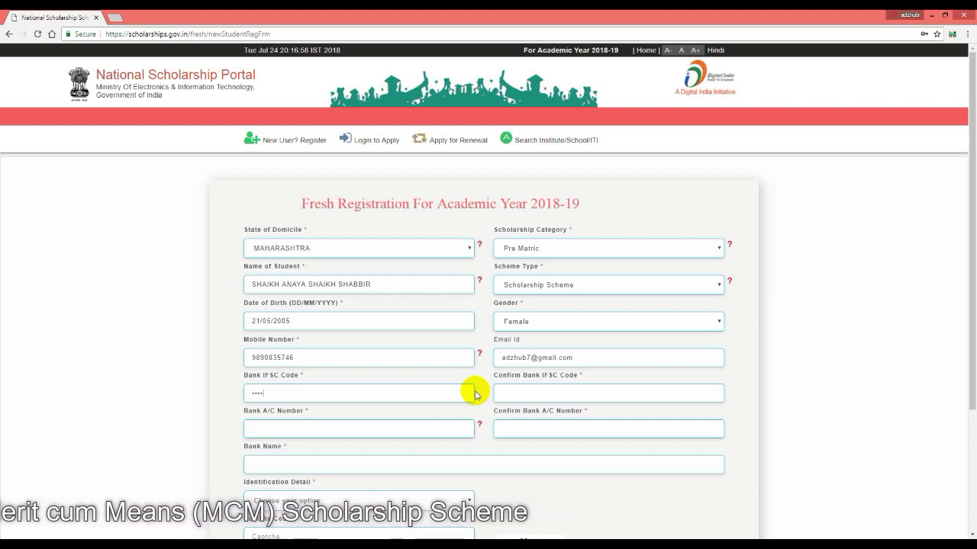
{"action": "type", "text": "000"}
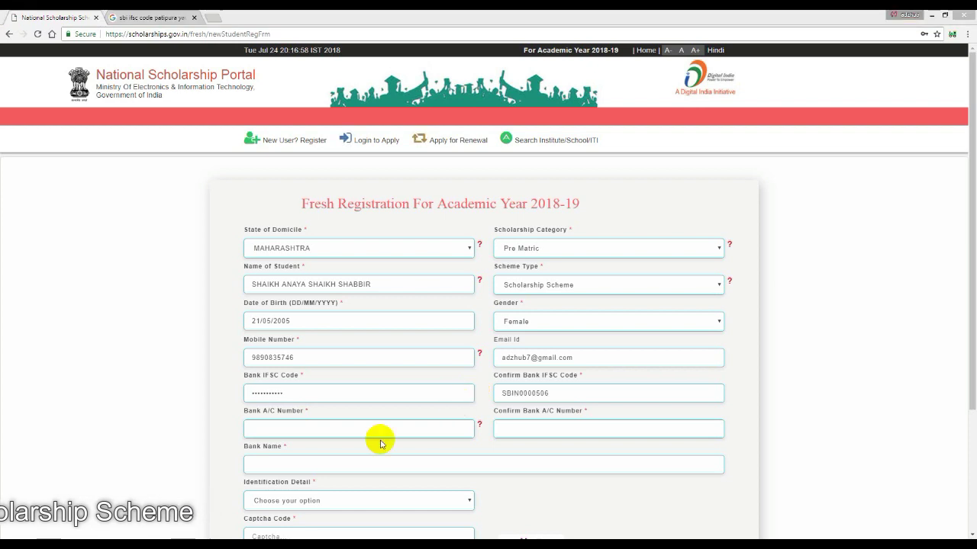
{"action": "left_click", "coordinate": [370, 432]}
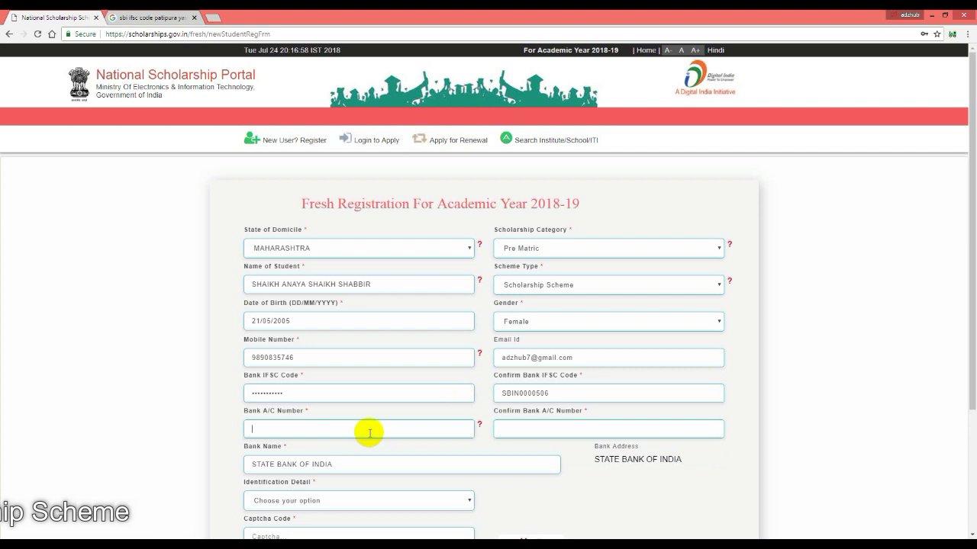
{"action": "type", "text": "•••••••"}
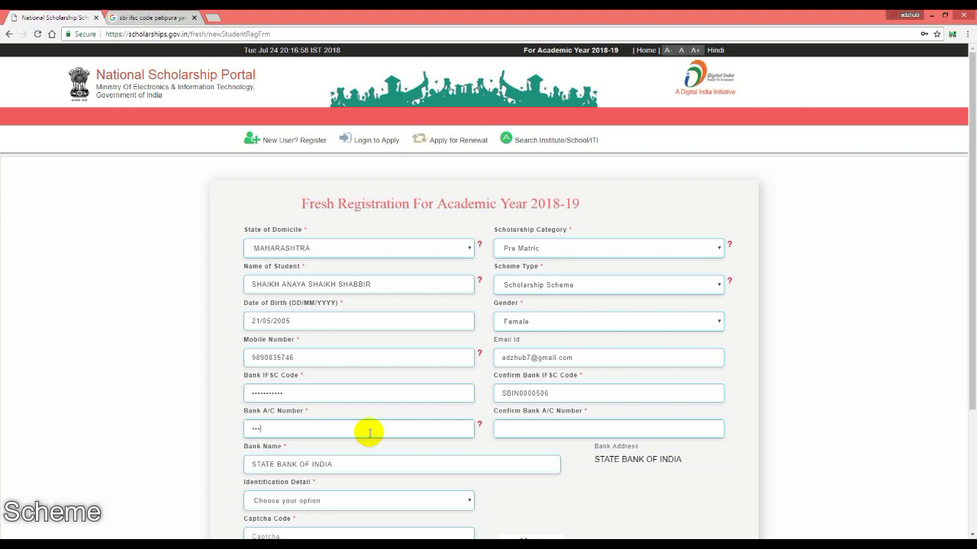
{"action": "type", "text": "••••"}
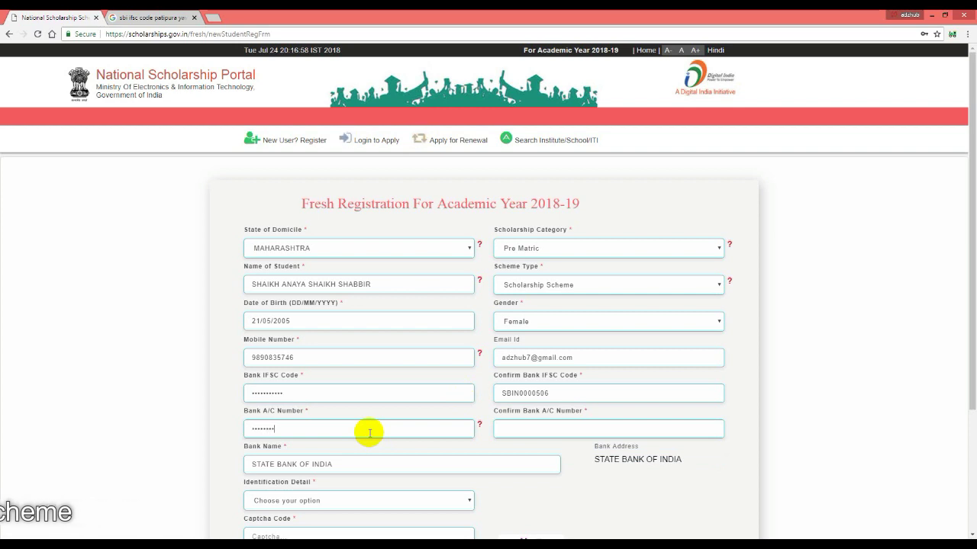
{"action": "left_click", "coordinate": [533, 429]}
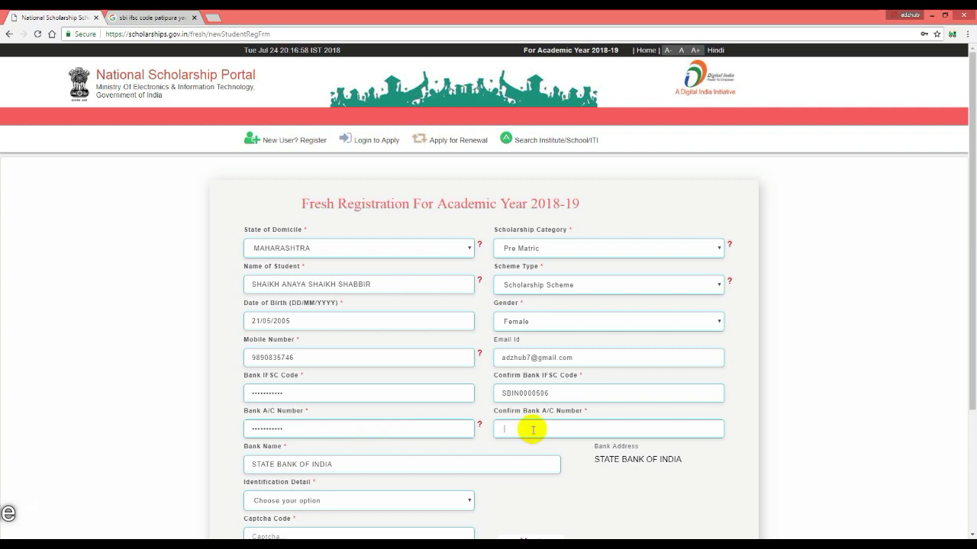
{"action": "type", "text": "3"}
{"action": "key", "text": "BackSpace"}
Choose Aadhaar Number as the identification detail and enter the student's Aadhaar number
{"action": "scroll", "coordinate": [513, 432], "scroll_direction": "down", "scroll_amount": 2}
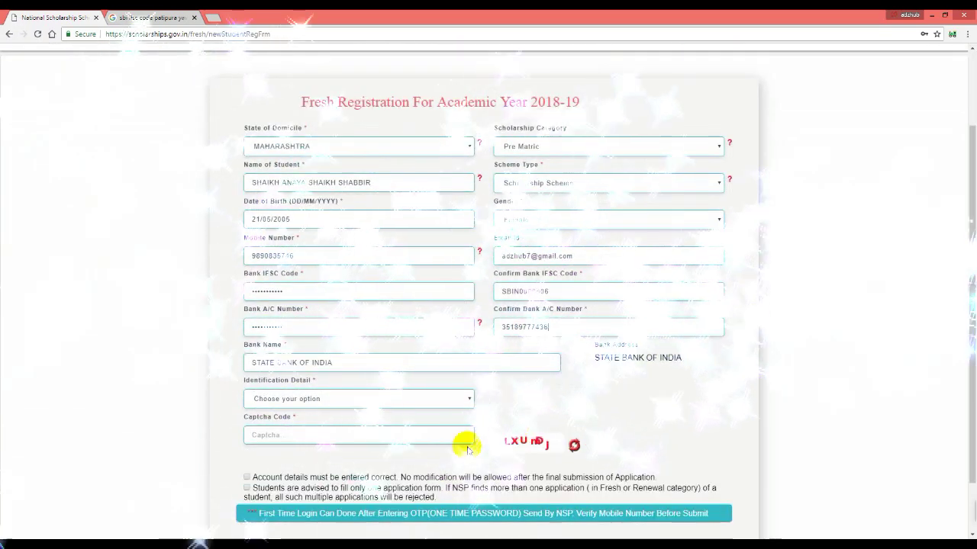
{"action": "left_click", "coordinate": [343, 400]}
{"action": "left_click", "coordinate": [338, 408]}
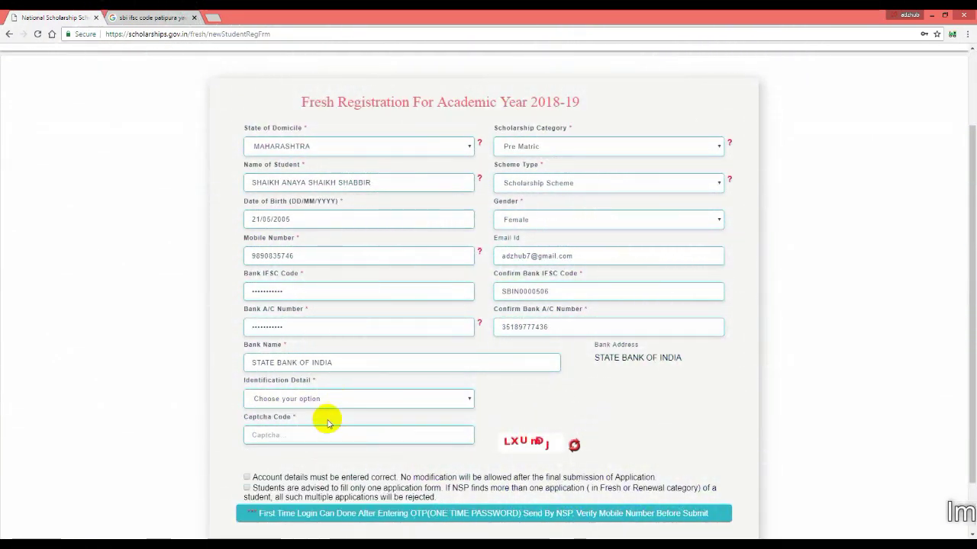
{"action": "left_click", "coordinate": [592, 393]}
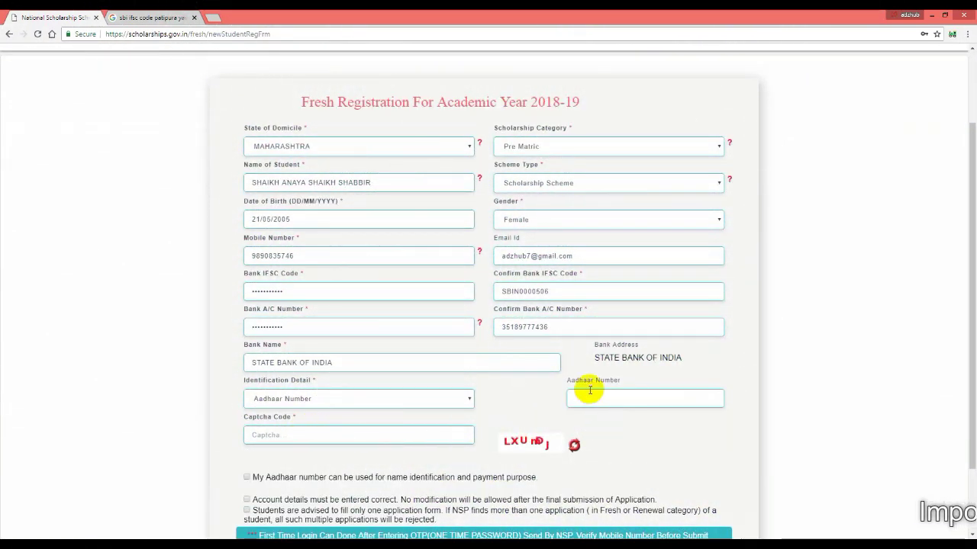
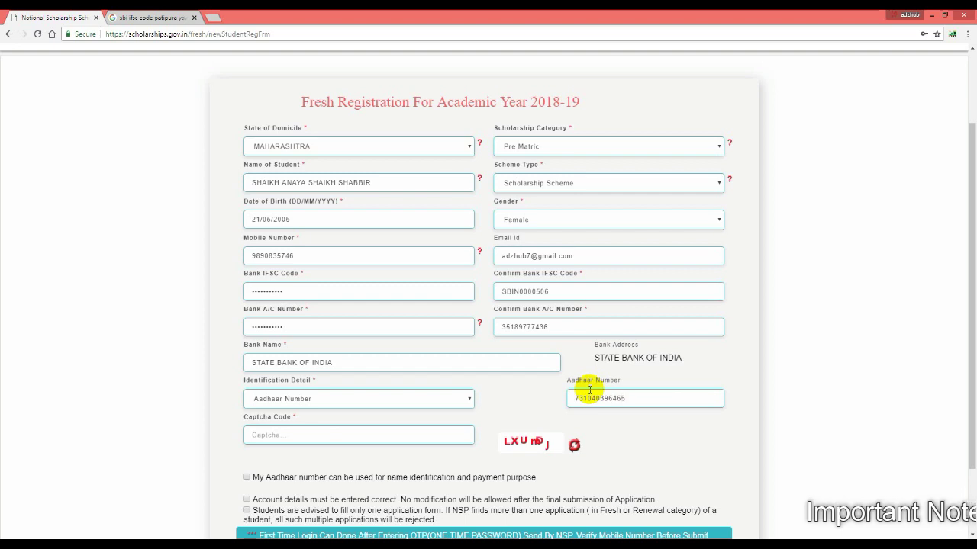
{"action": "left_click", "coordinate": [332, 443]}
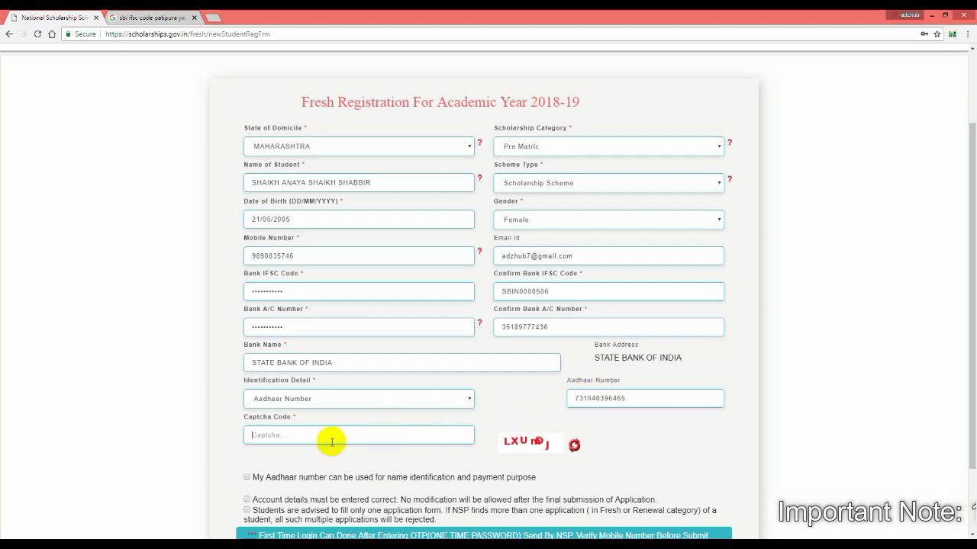
Enter the captcha, accept all three declarations, register, and select the issued application ID
{"action": "type", "text": "L"}
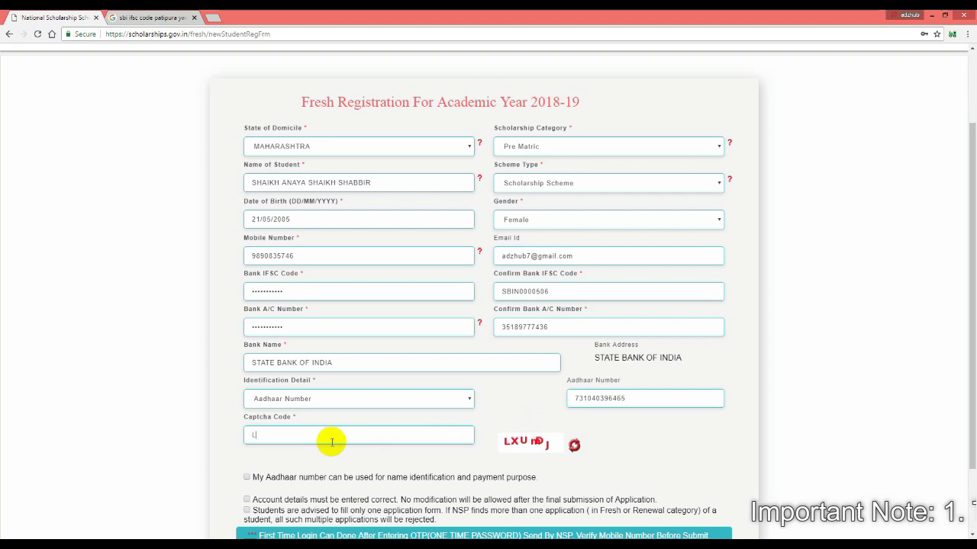
{"action": "type", "text": "XU"}
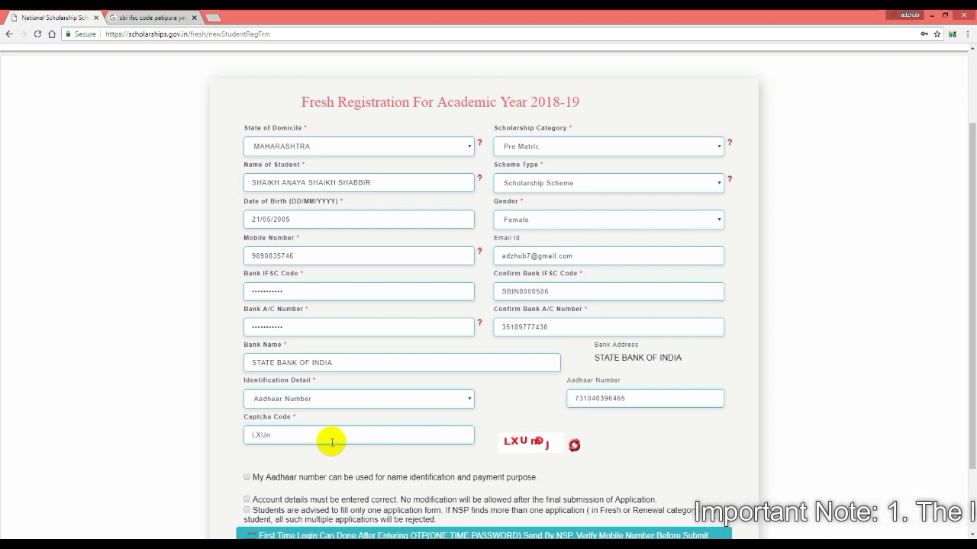
{"action": "type", "text": "mD"}
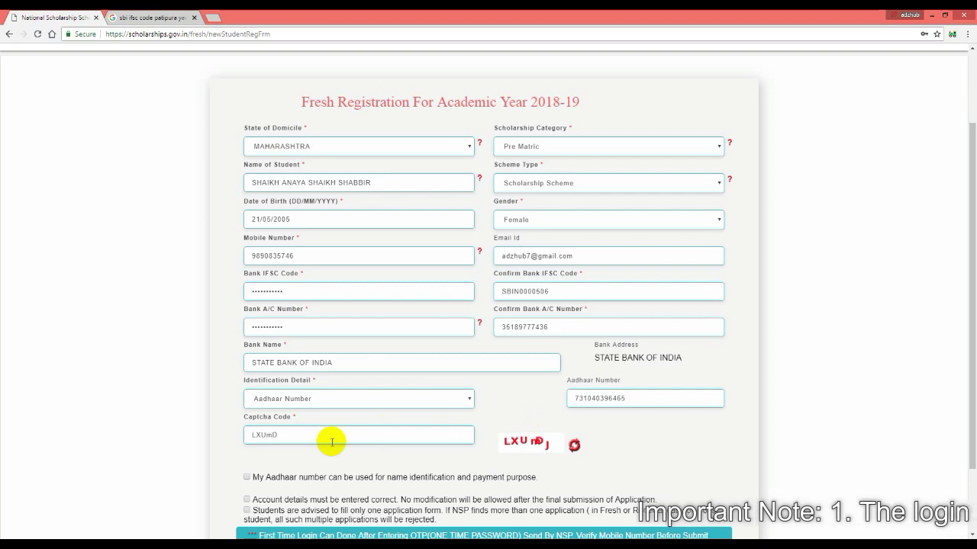
{"action": "type", "text": "J"}
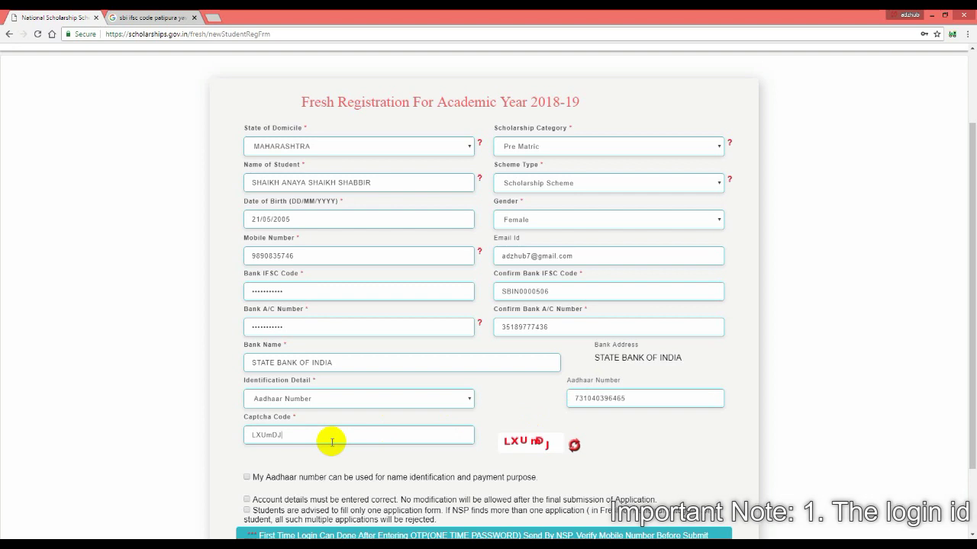
{"action": "scroll", "coordinate": [332, 443], "scroll_direction": "down", "scroll_amount": 3}
{"action": "left_click", "coordinate": [247, 389]}
{"action": "left_click", "coordinate": [246, 411]}
{"action": "left_click", "coordinate": [246, 422]}
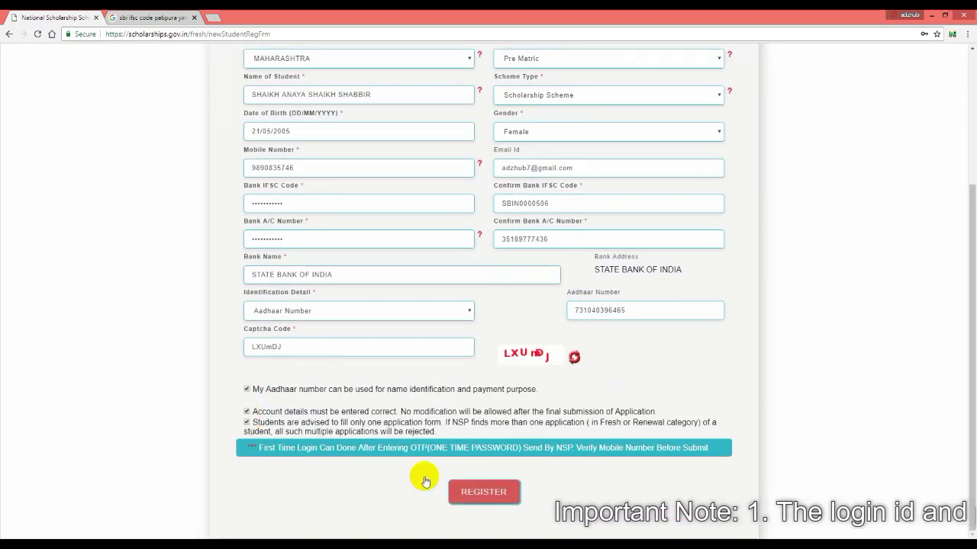
{"action": "left_click", "coordinate": [480, 492]}
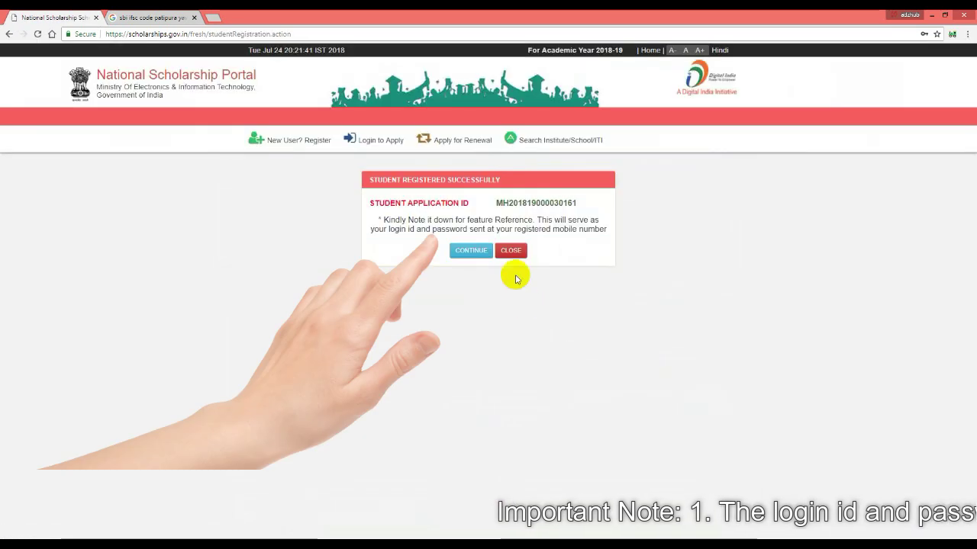
{"action": "left_click_drag", "start_coordinate": [492, 204], "coordinate": [578, 203]}
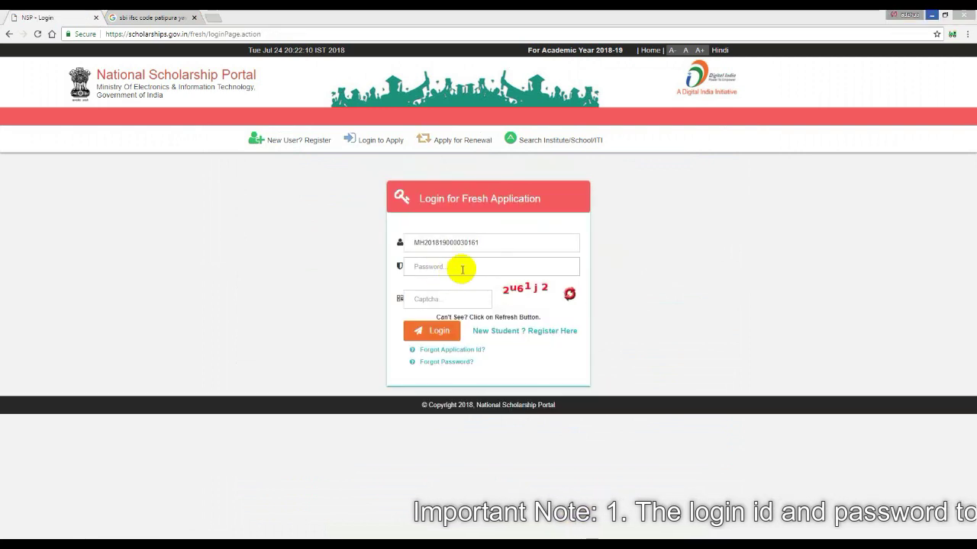
Log in with the application ID, password and the displayed captcha code
{"action": "left_click", "coordinate": [444, 266]}
{"action": "left_click_drag", "start_coordinate": [493, 241], "coordinate": [344, 241]}
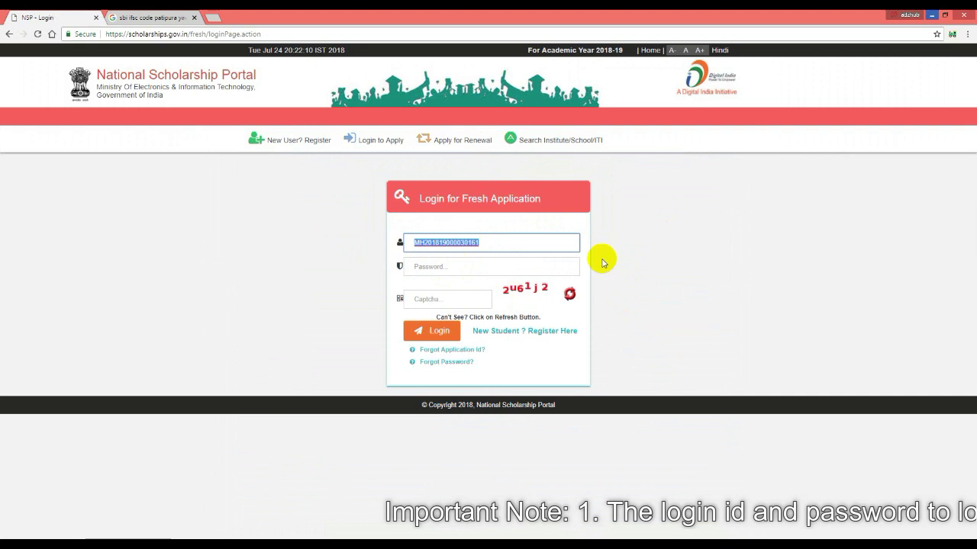
{"action": "left_click", "coordinate": [451, 267]}
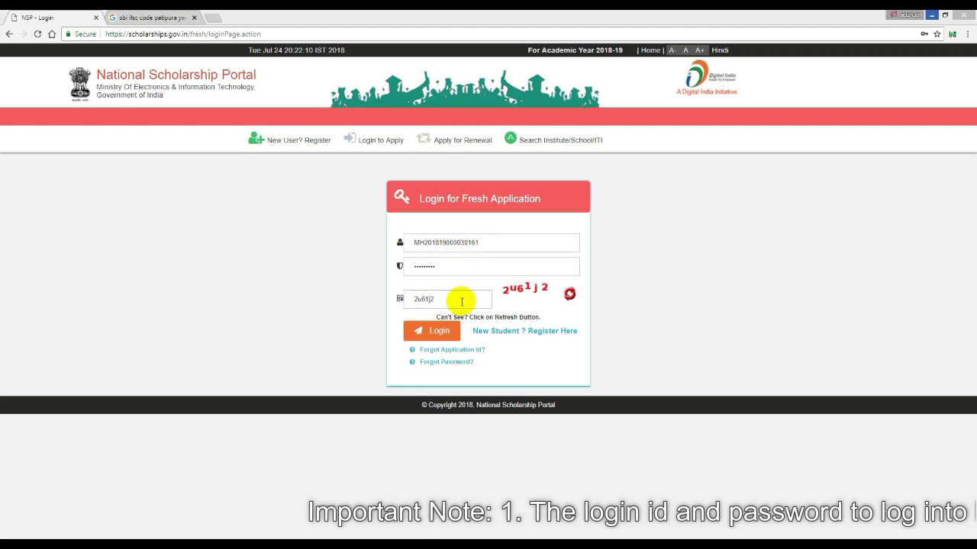
{"action": "left_click", "coordinate": [450, 266]}
{"action": "key", "text": "Tab"}
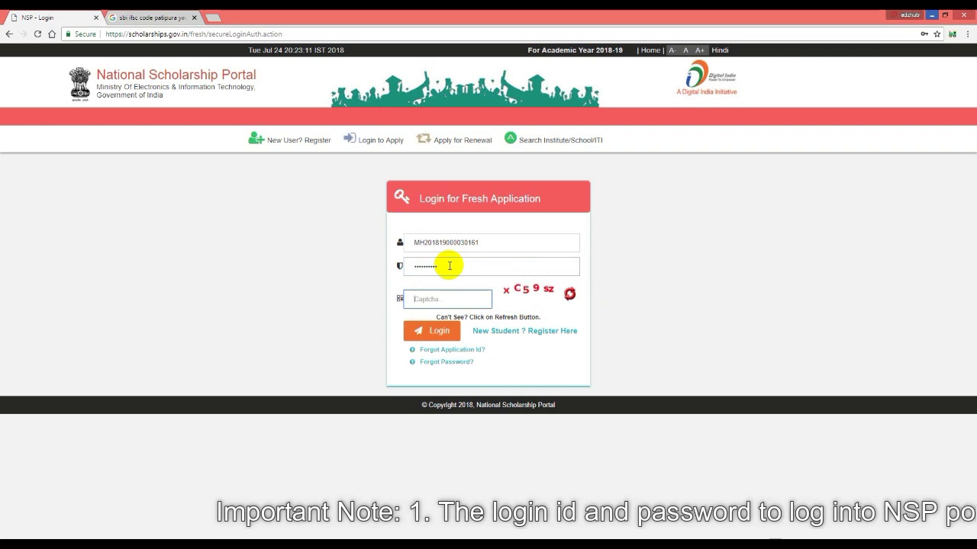
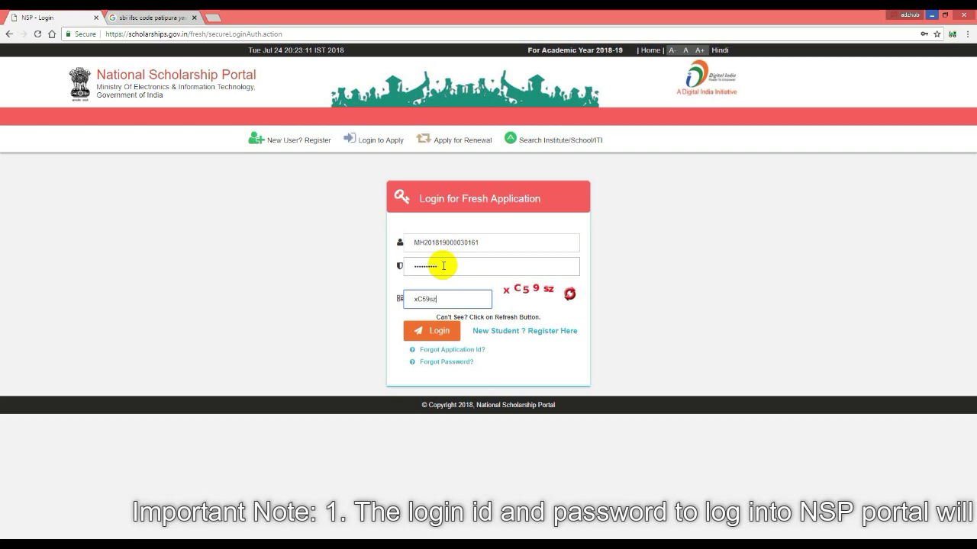
{"action": "left_click", "coordinate": [432, 336]}
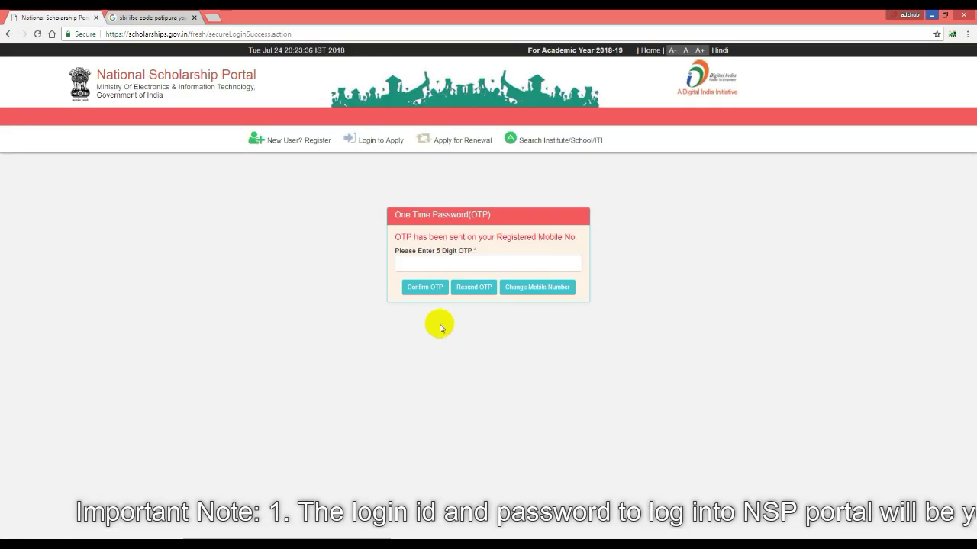
Enter and confirm the 5-digit OTP received on the registered mobile
{"action": "left_click", "coordinate": [449, 261]}
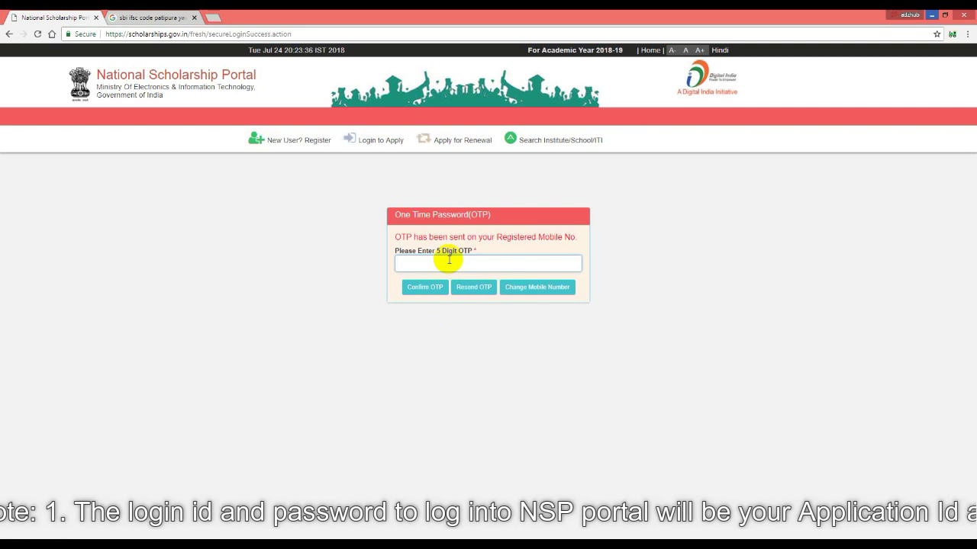
{"action": "left_click", "coordinate": [421, 287]}
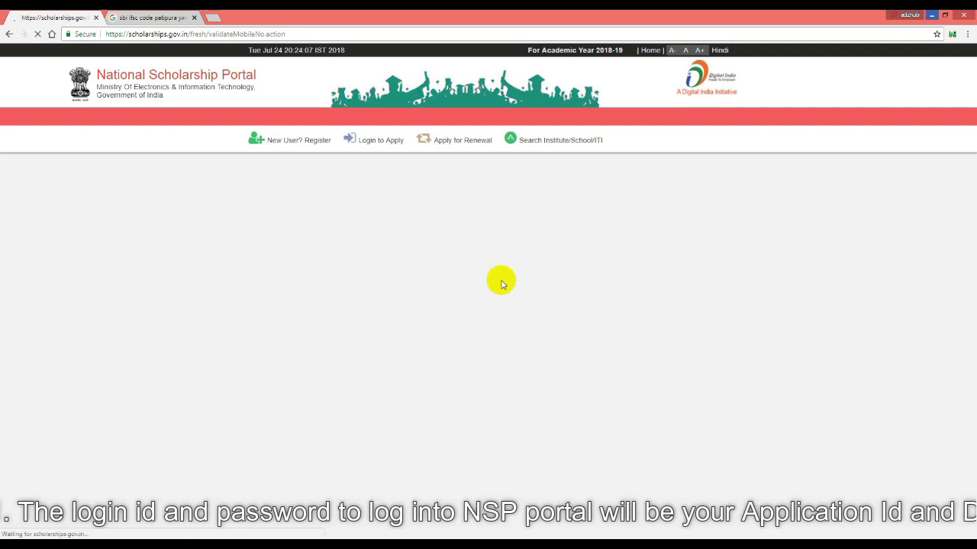
Enter the new account password in both password fields and submit it
{"action": "left_click", "coordinate": [515, 211]}
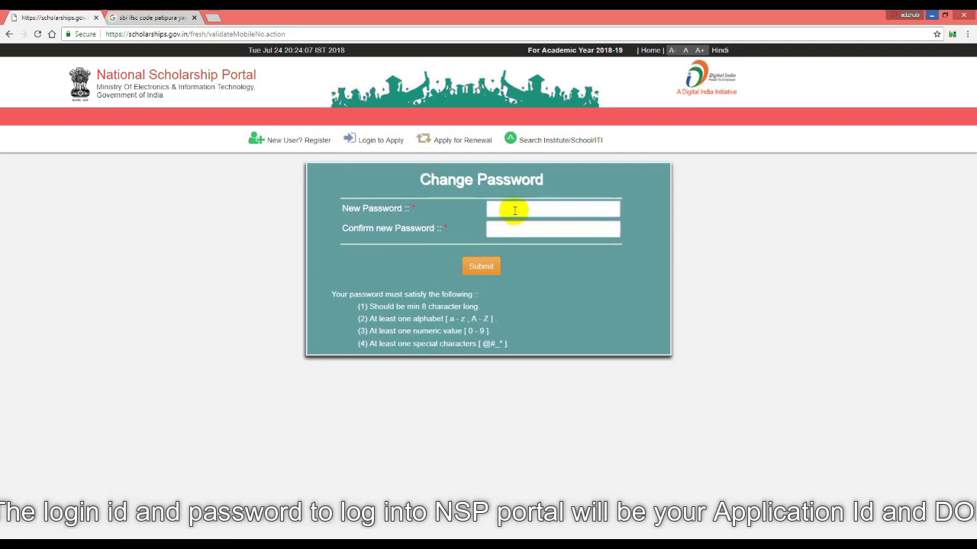
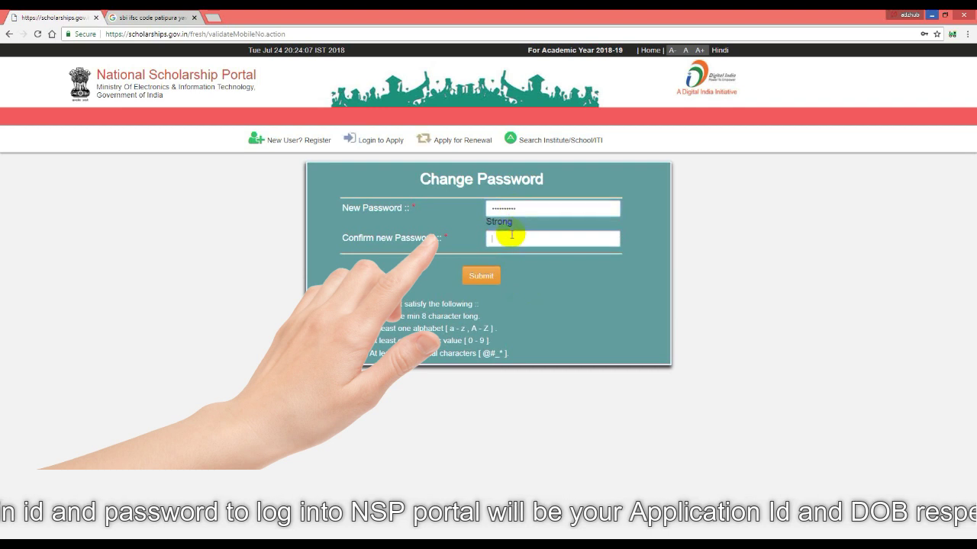
{"action": "left_click", "coordinate": [511, 236]}
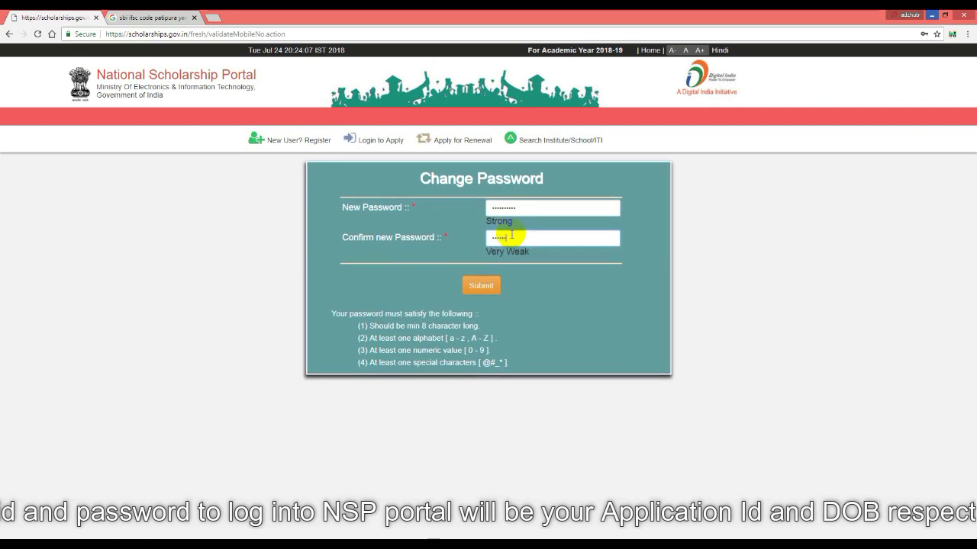
{"action": "left_click", "coordinate": [478, 284]}
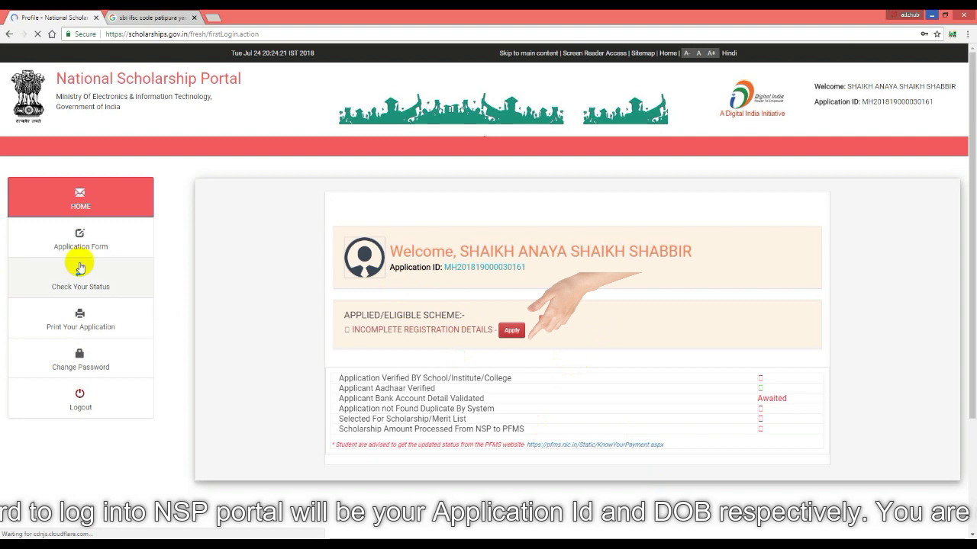
Open the application form via Apply beside INCOMPLETE REGISTRATION DETAILS on the home page
{"action": "left_click", "coordinate": [512, 333]}
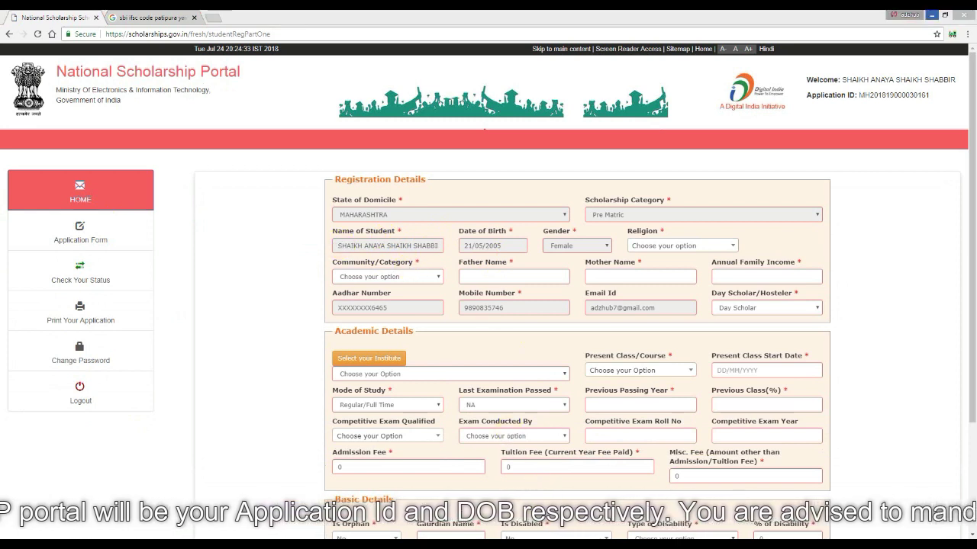
Set Religion to Muslim and Community/Category to GENERAL
{"action": "scroll", "coordinate": [545, 349], "scroll_direction": "down", "scroll_amount": 1}
{"action": "left_click", "coordinate": [687, 194]}
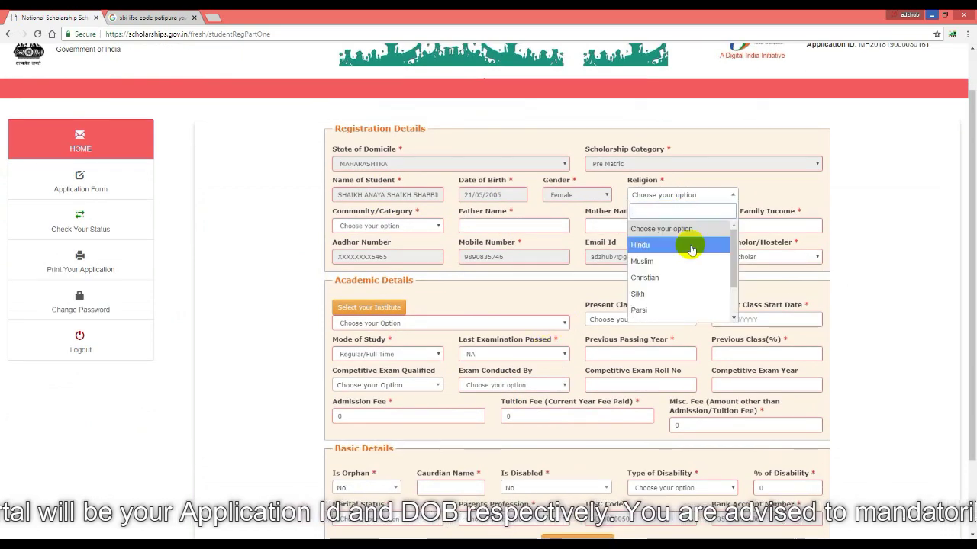
{"action": "left_click", "coordinate": [673, 262]}
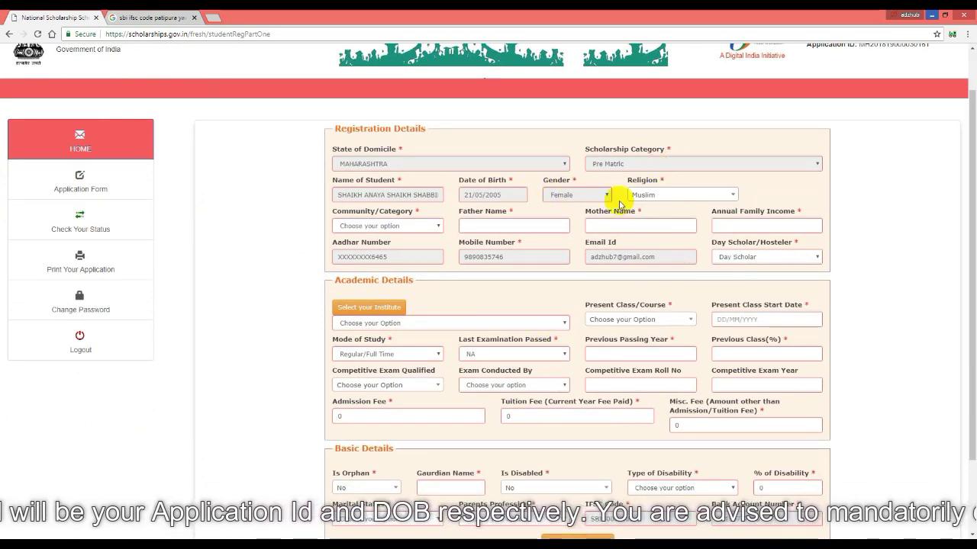
{"action": "left_click", "coordinate": [415, 225]}
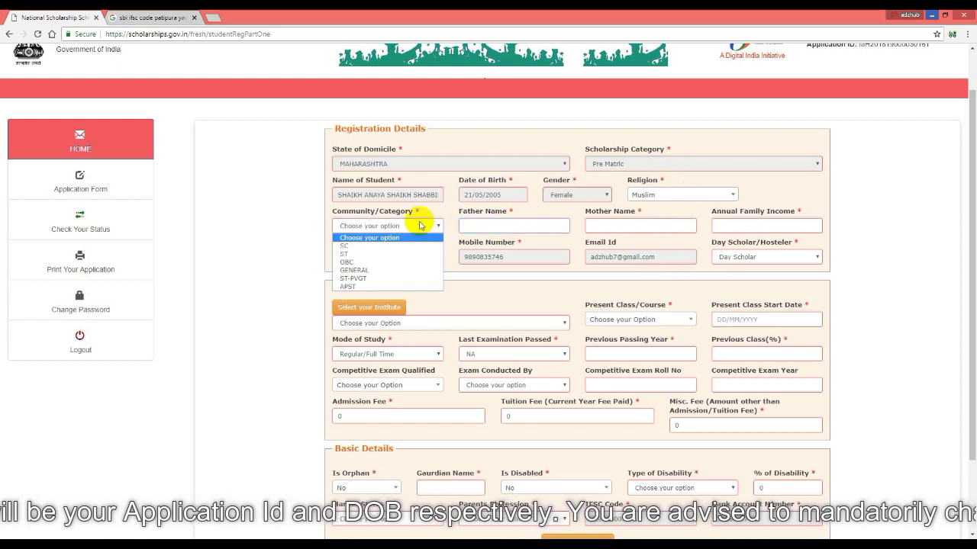
{"action": "left_click", "coordinate": [377, 270]}
Enter the father's and mother's names, 30000 annual family income, and keep Day Scholar
{"action": "left_click", "coordinate": [496, 226]}
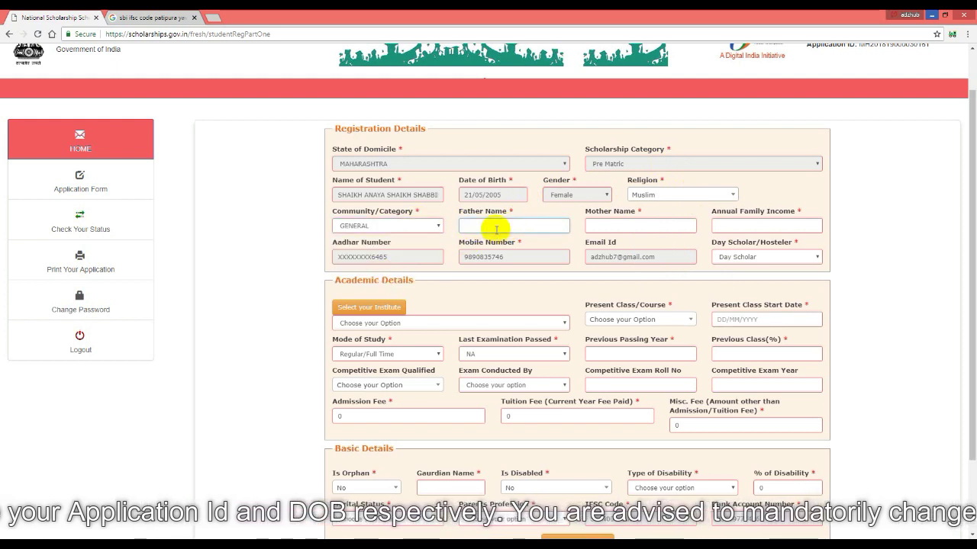
{"action": "type", "text": "sha"}
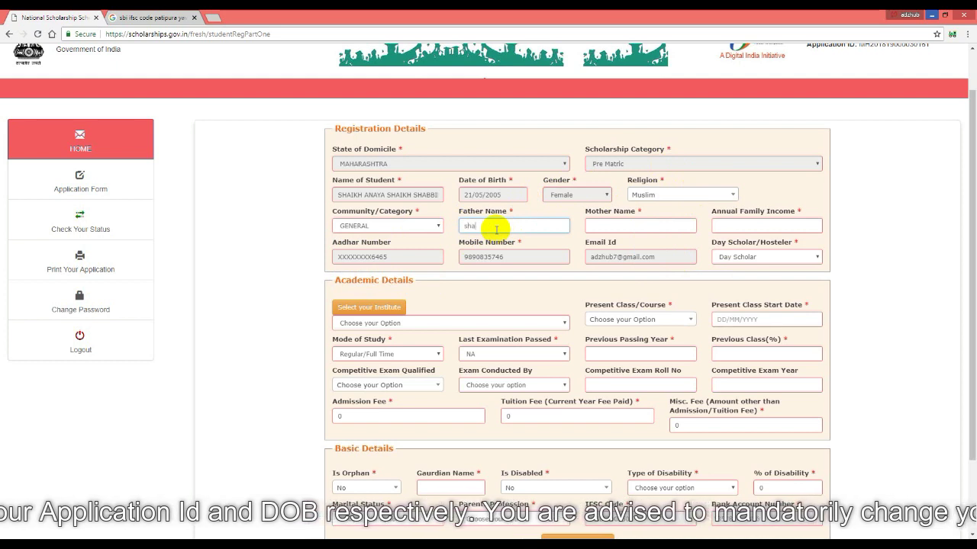
{"action": "key", "text": "BackSpace"}
{"action": "key", "text": "BackSpace"}
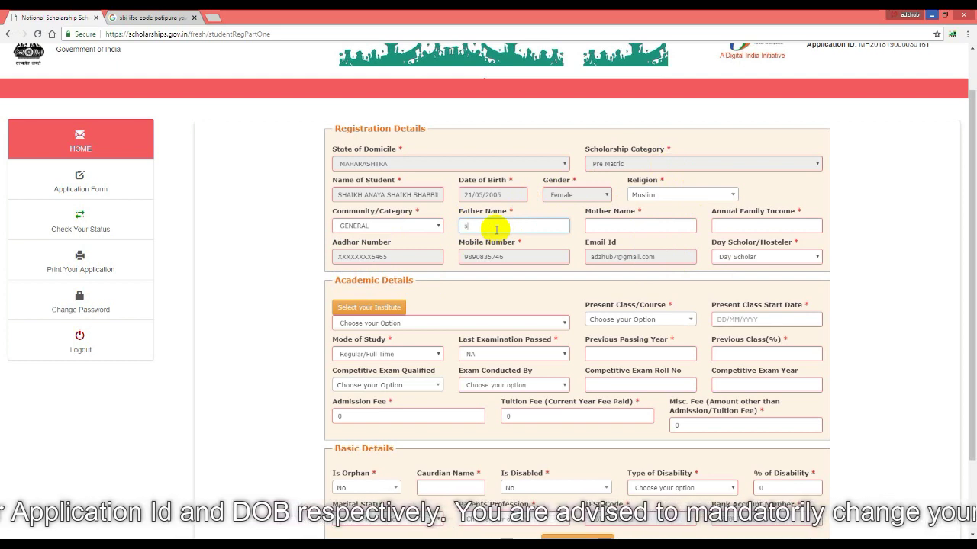
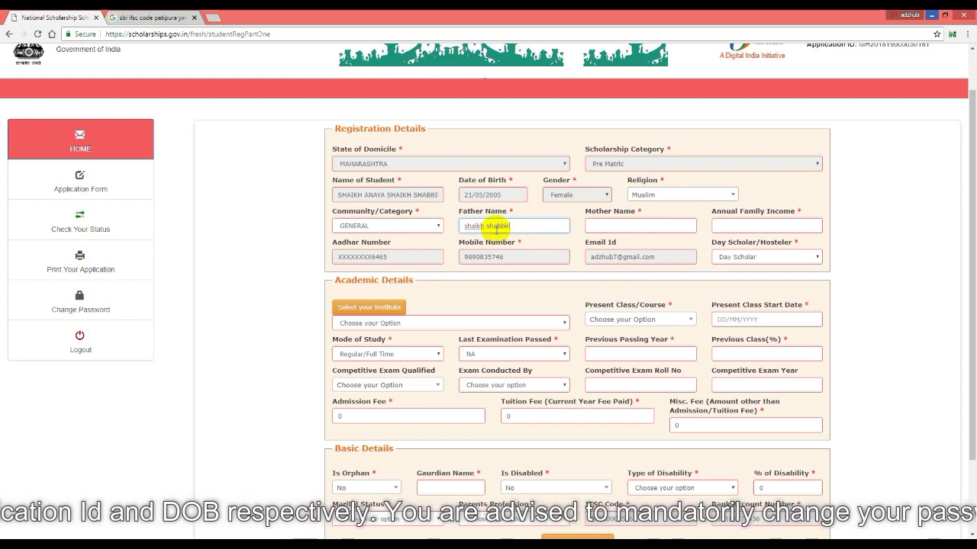
{"action": "key", "text": "Tab"}
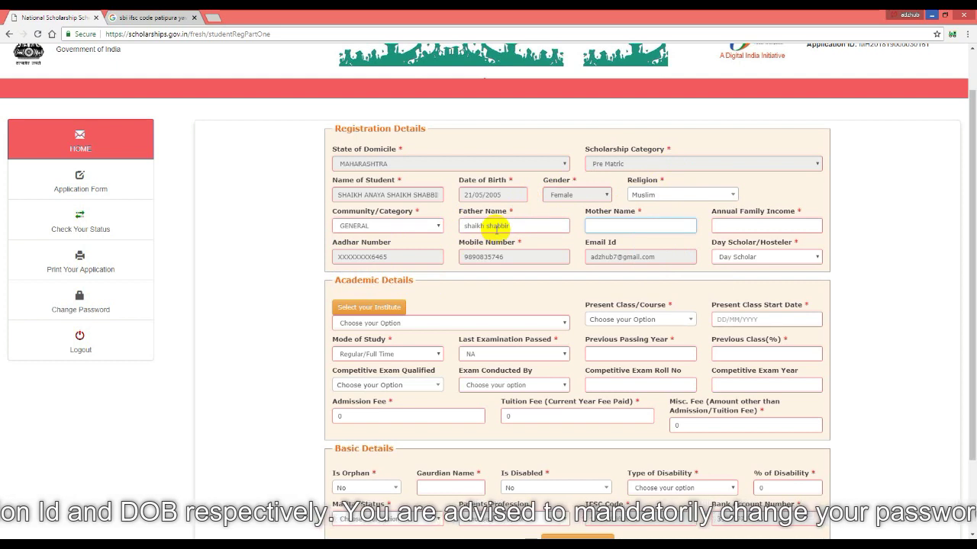
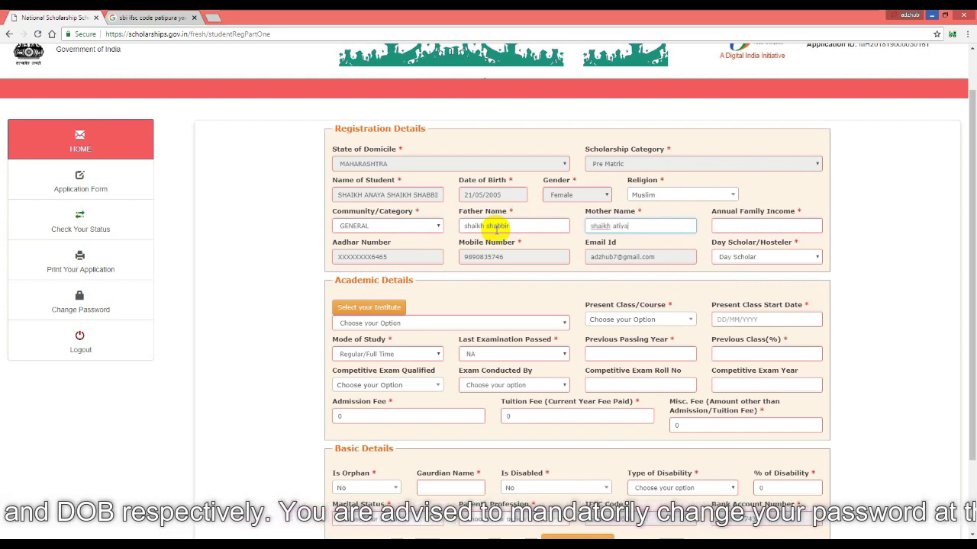
{"action": "key", "text": "Tab"}
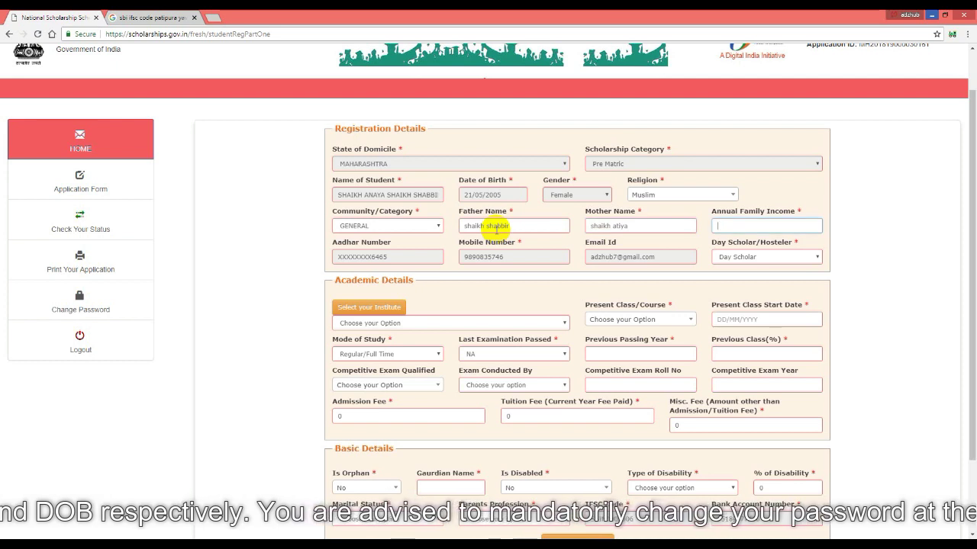
{"action": "type", "text": "30000"}
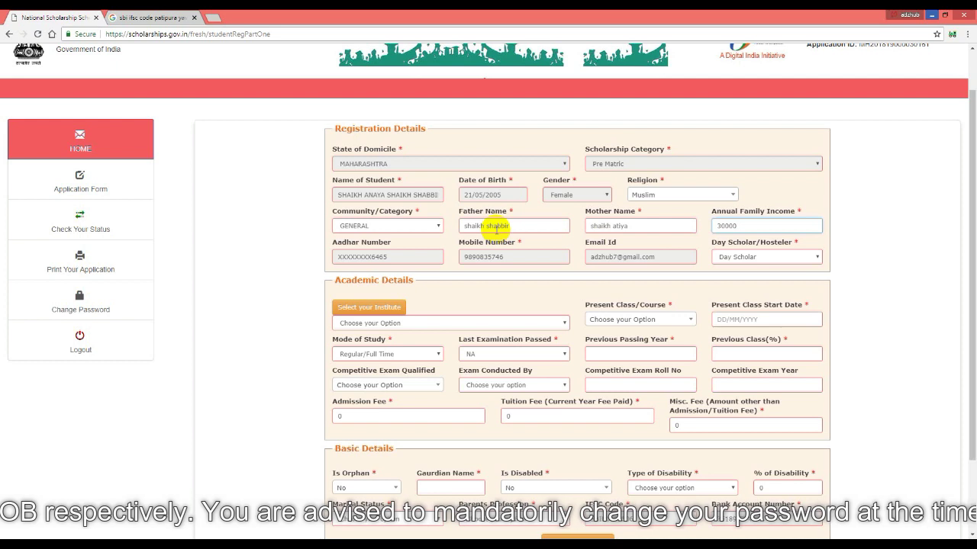
{"action": "key", "text": "Tab"}
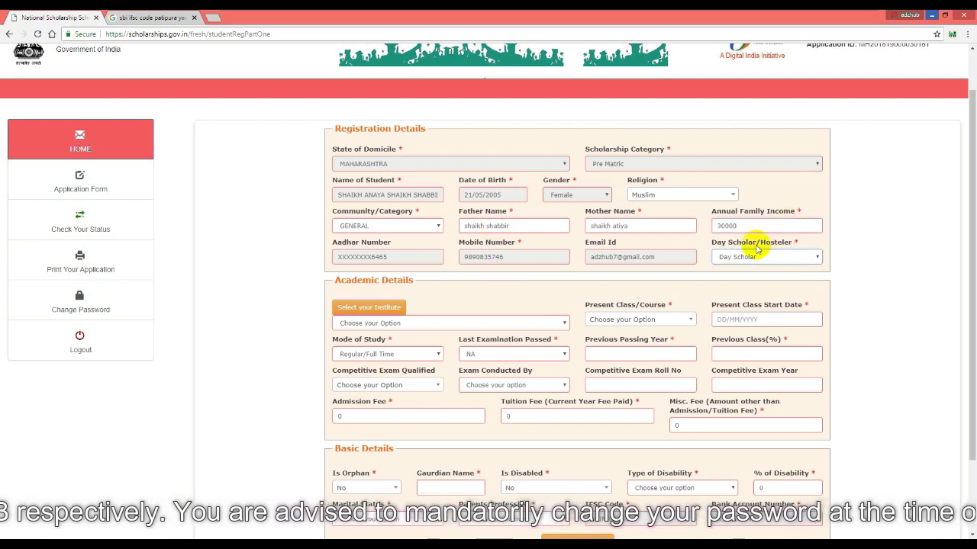
{"action": "left_click", "coordinate": [750, 258]}
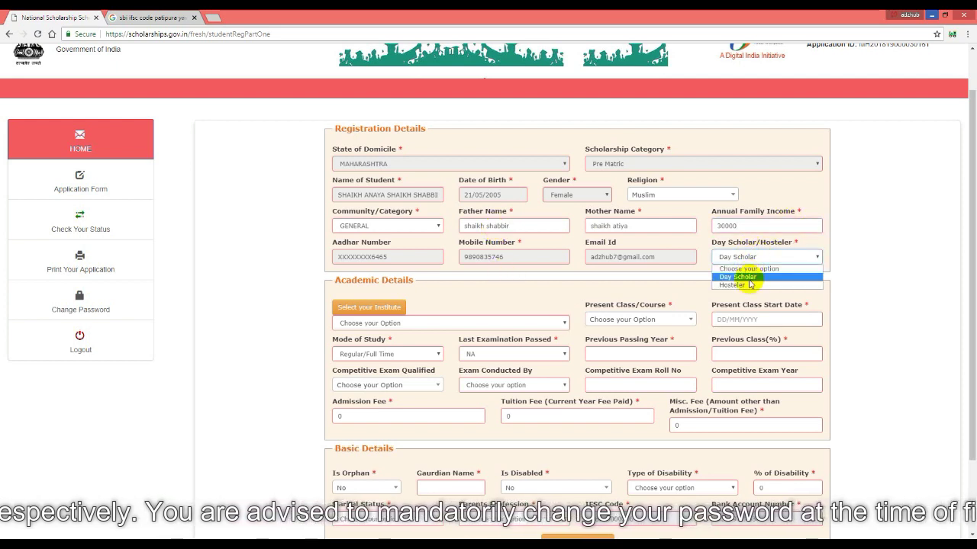
{"action": "left_click", "coordinate": [748, 277]}
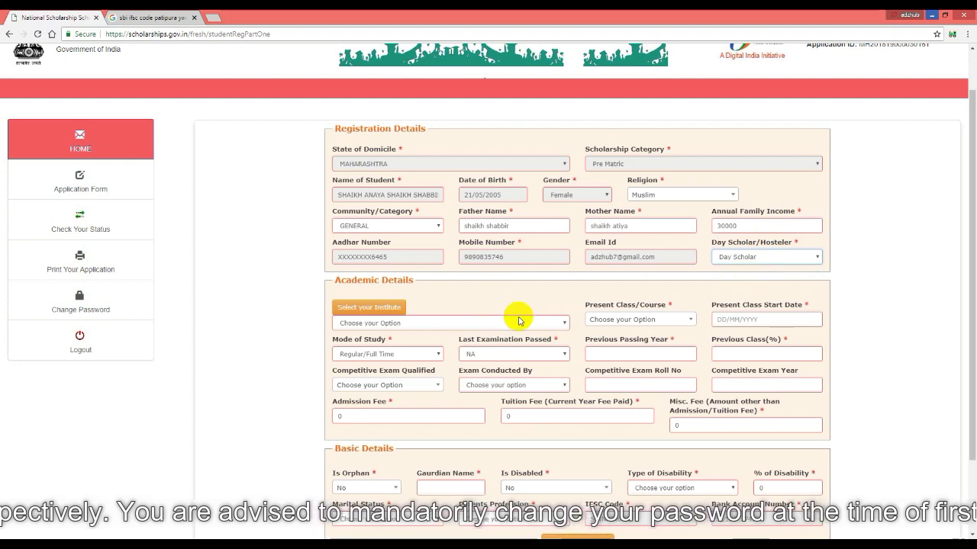
In institute selection, choose state MAHARASHTRA and district YAVATMAL and load the institution list
{"action": "left_click", "coordinate": [546, 327]}
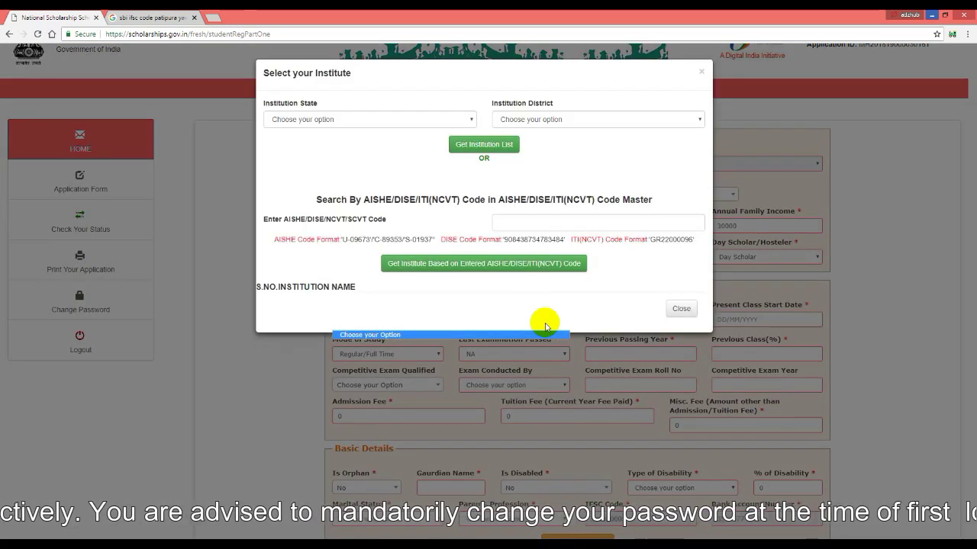
{"action": "left_click", "coordinate": [465, 120]}
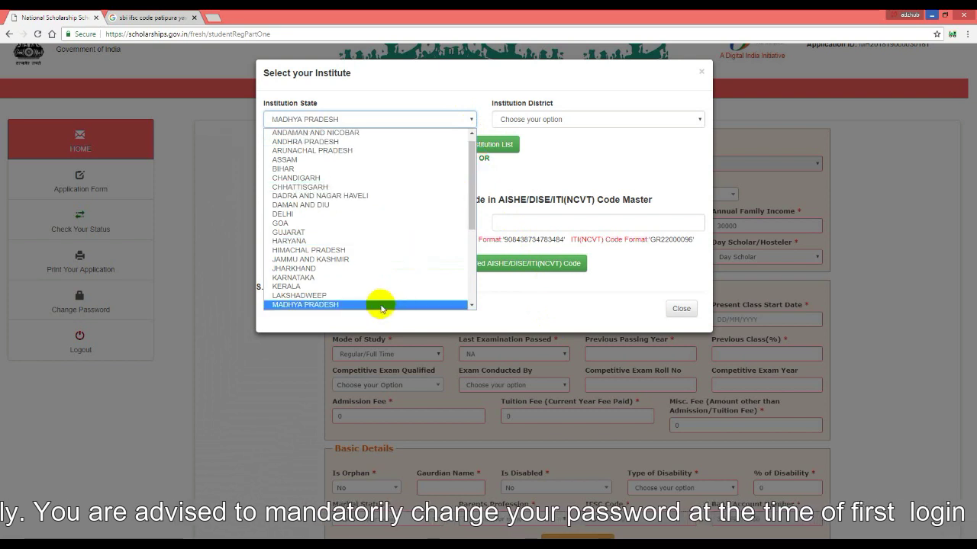
{"action": "scroll", "coordinate": [382, 304], "scroll_direction": "down", "scroll_amount": 1}
{"action": "left_click", "coordinate": [381, 305]}
{"action": "left_click", "coordinate": [601, 121]}
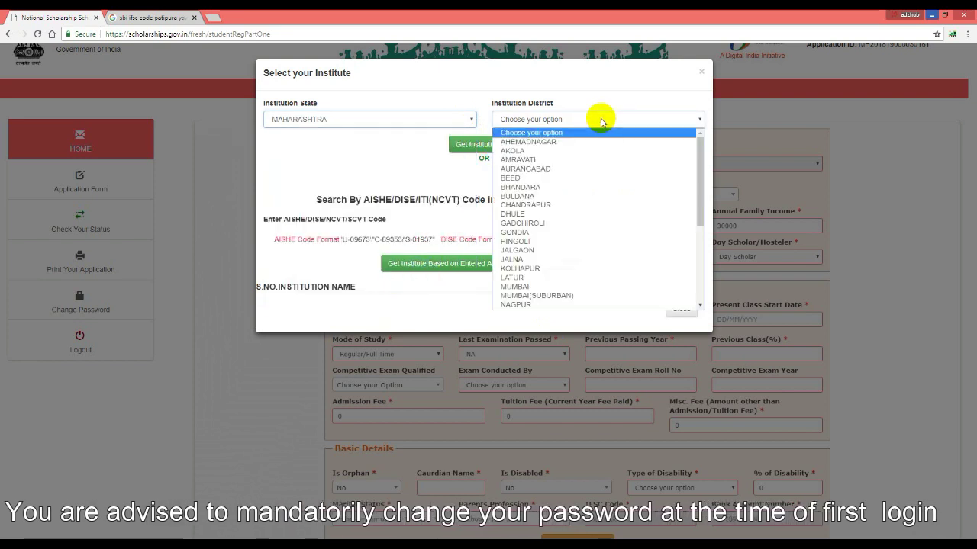
{"action": "key", "text": "y"}
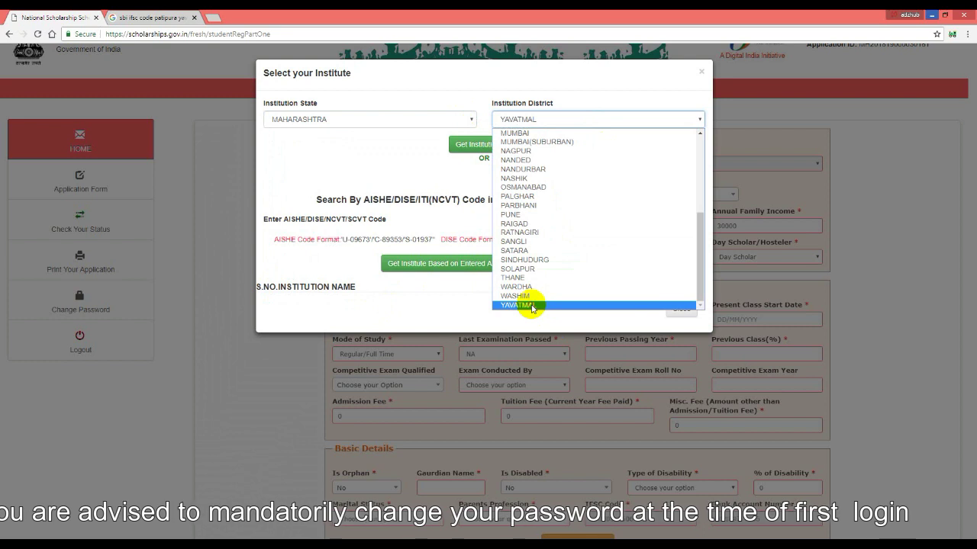
{"action": "left_click", "coordinate": [527, 304]}
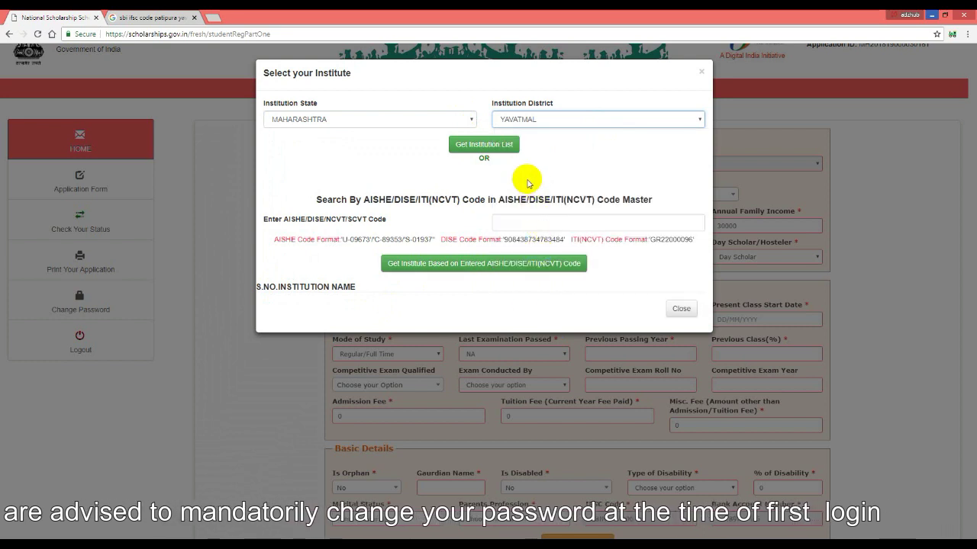
{"action": "left_click", "coordinate": [521, 225]}
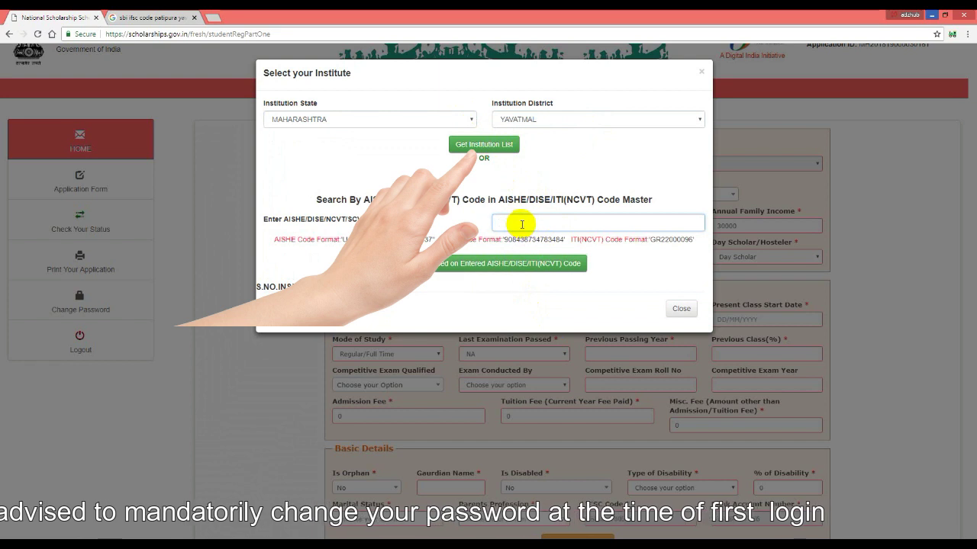
{"action": "left_click", "coordinate": [503, 145]}
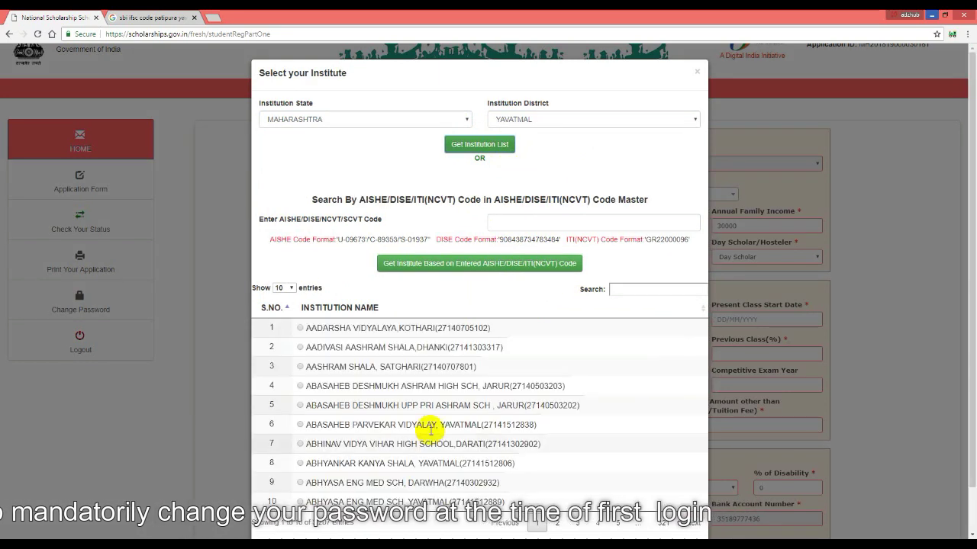
Search 'cr' and select CRISCENT ENG. ME. SCHOOL, BHOSA as the institute
{"action": "left_click", "coordinate": [643, 291]}
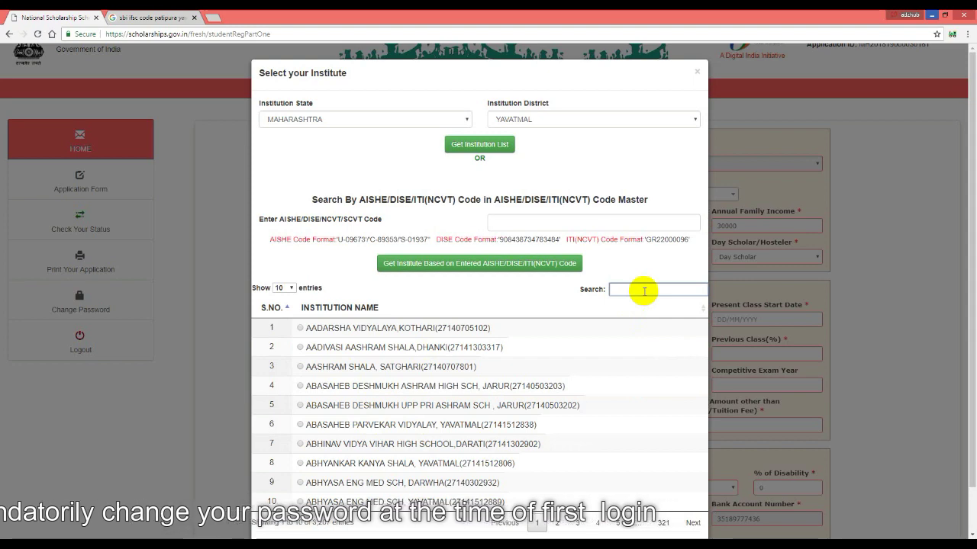
{"action": "type", "text": "cr"}
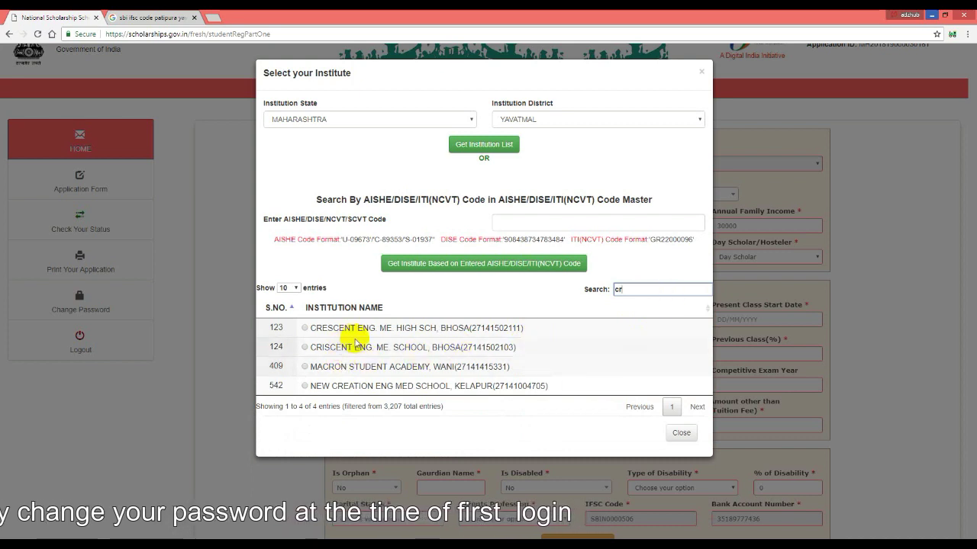
{"action": "left_click", "coordinate": [305, 347]}
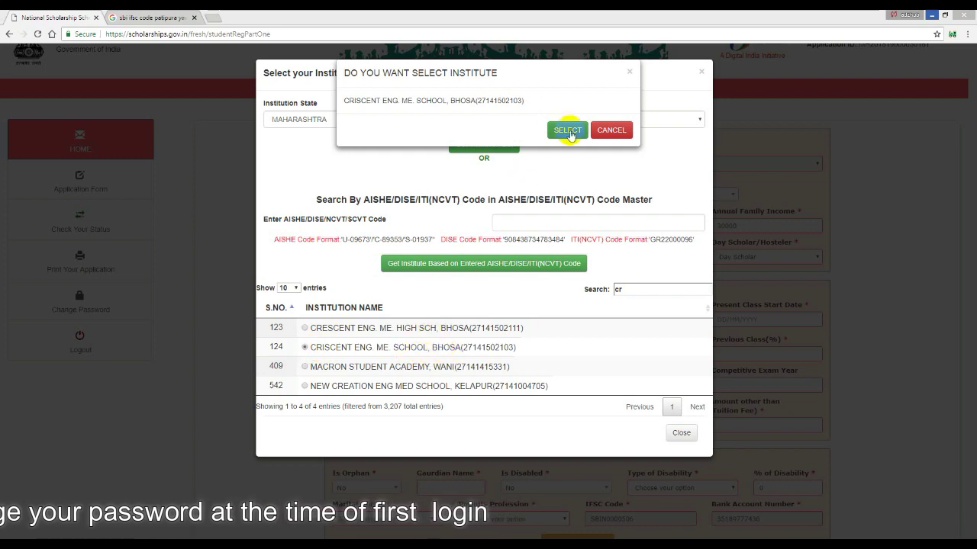
{"action": "left_click", "coordinate": [569, 130]}
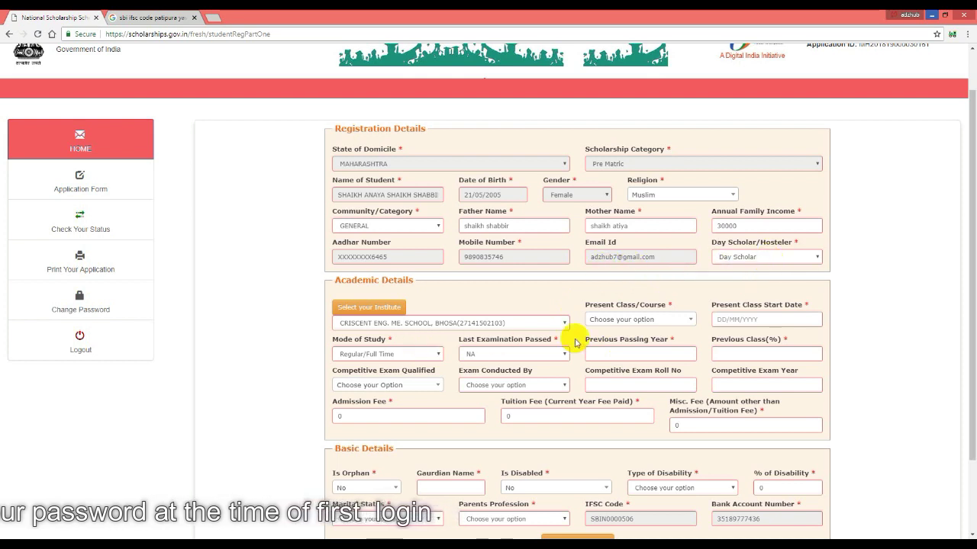
Set present class to VII with class start date 26/06/2018
{"action": "left_click", "coordinate": [631, 319]}
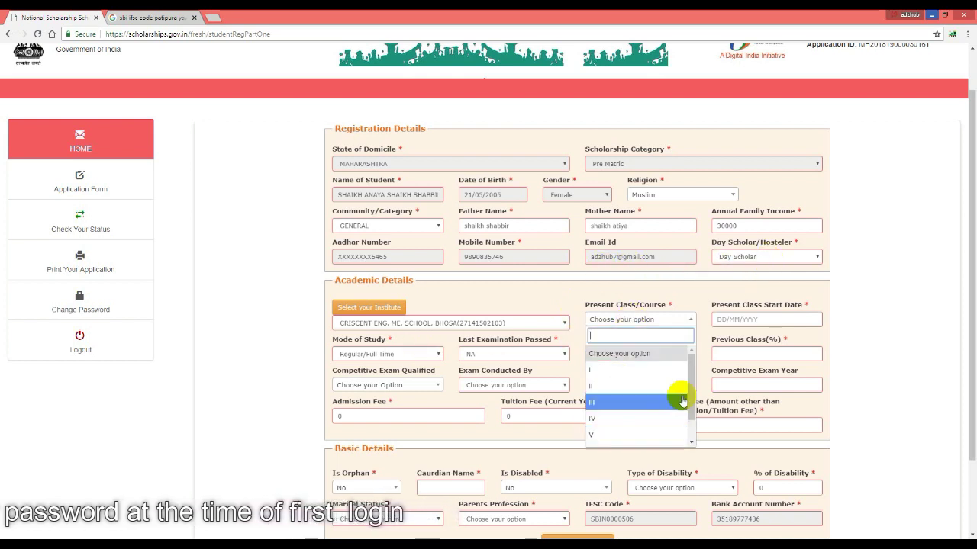
{"action": "left_click_drag", "start_coordinate": [683, 388], "coordinate": [693, 430]}
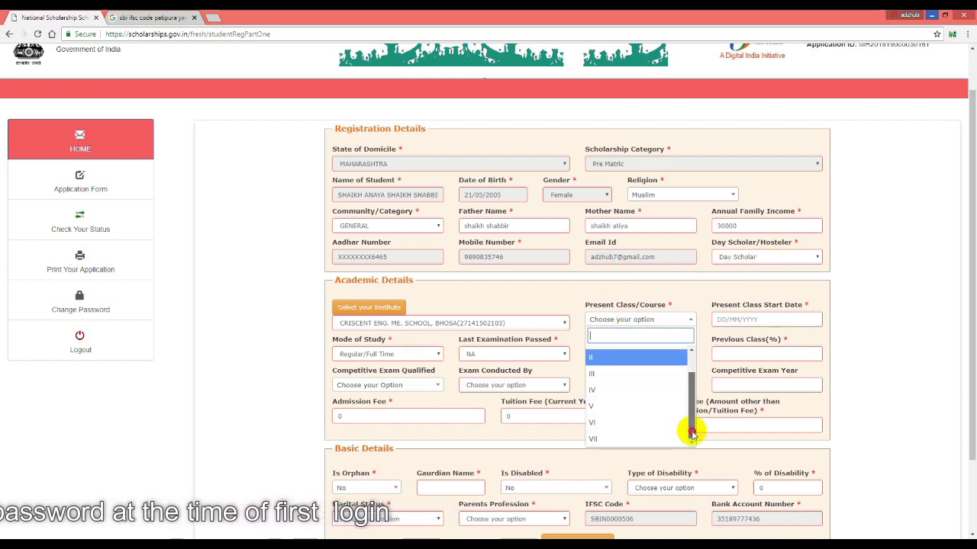
{"action": "left_click", "coordinate": [612, 441]}
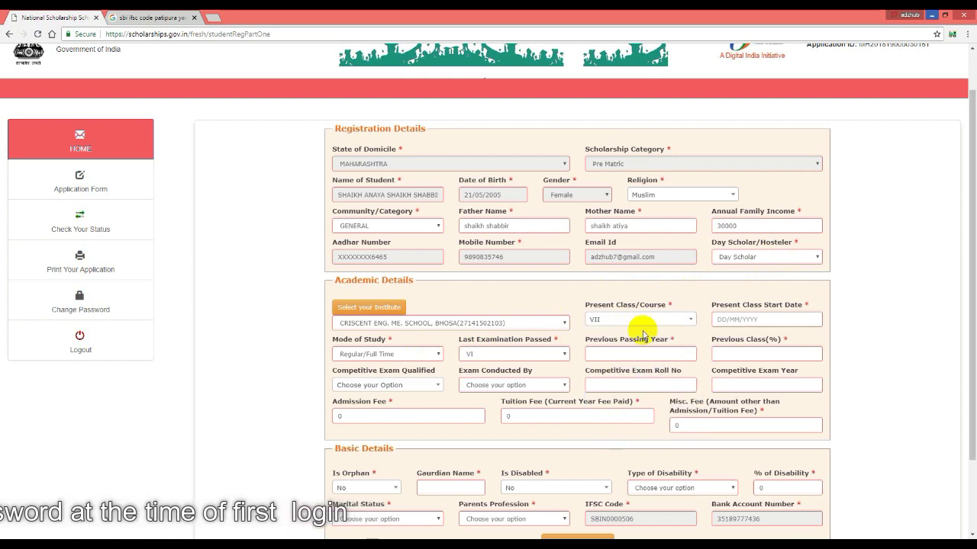
{"action": "left_click", "coordinate": [756, 319]}
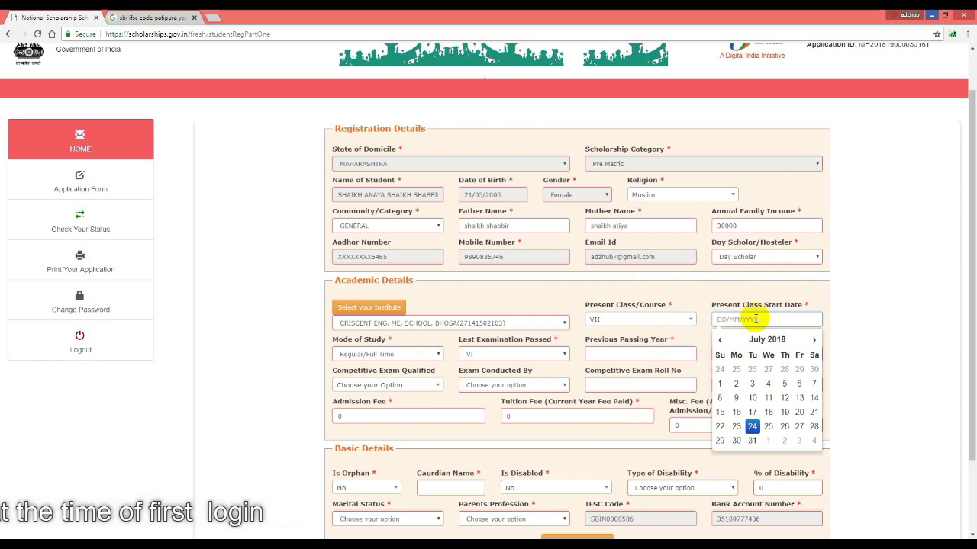
{"action": "type", "text": "27/"}
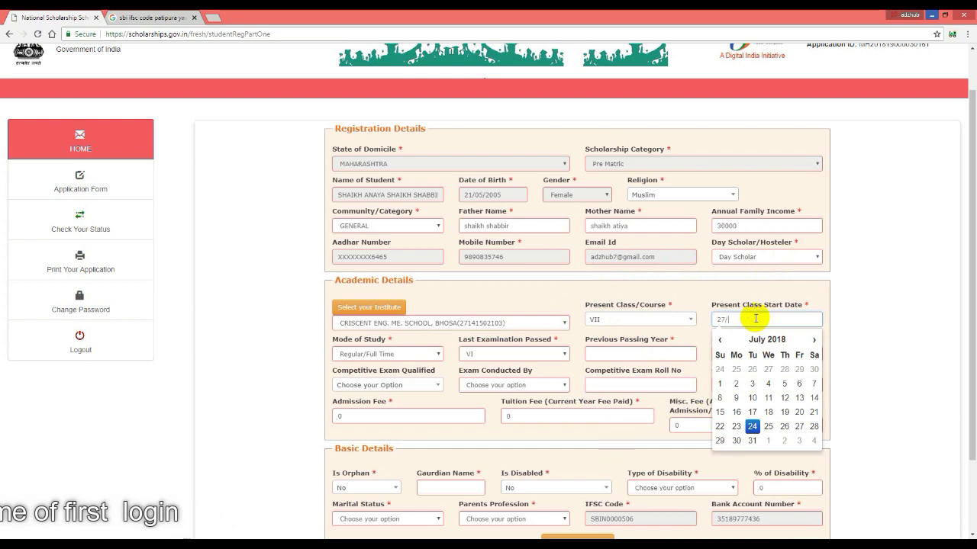
{"action": "type", "text": "6"}
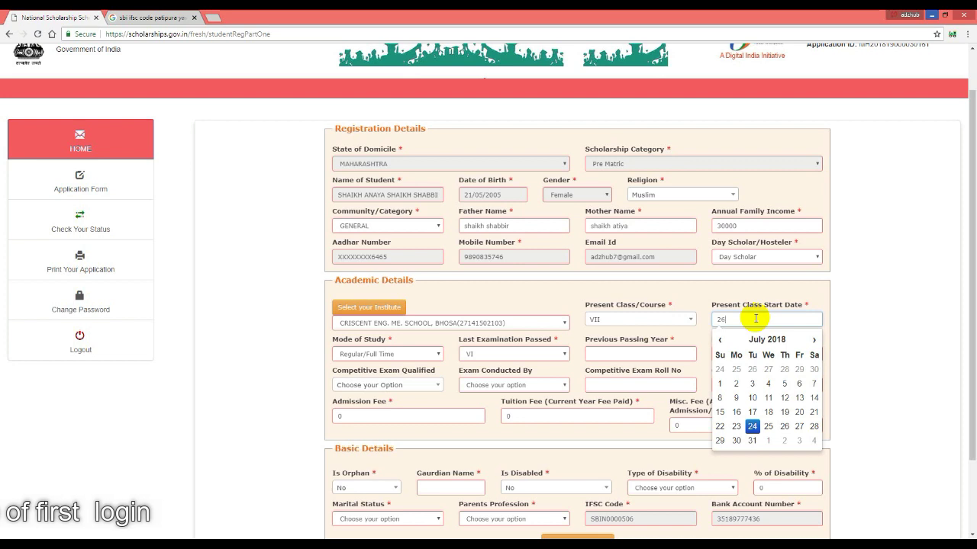
{"action": "type", "text": "/06/2018"}
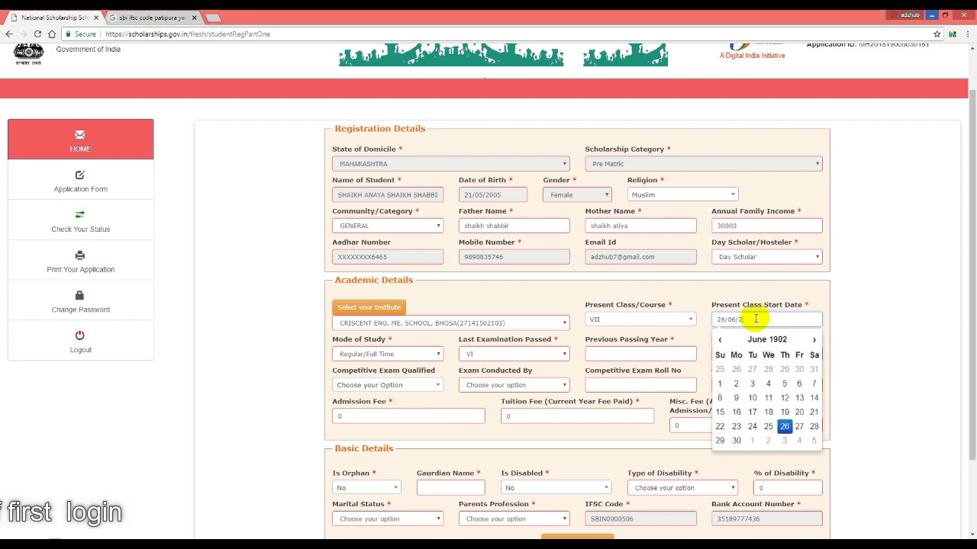
{"action": "left_click", "coordinate": [883, 305]}
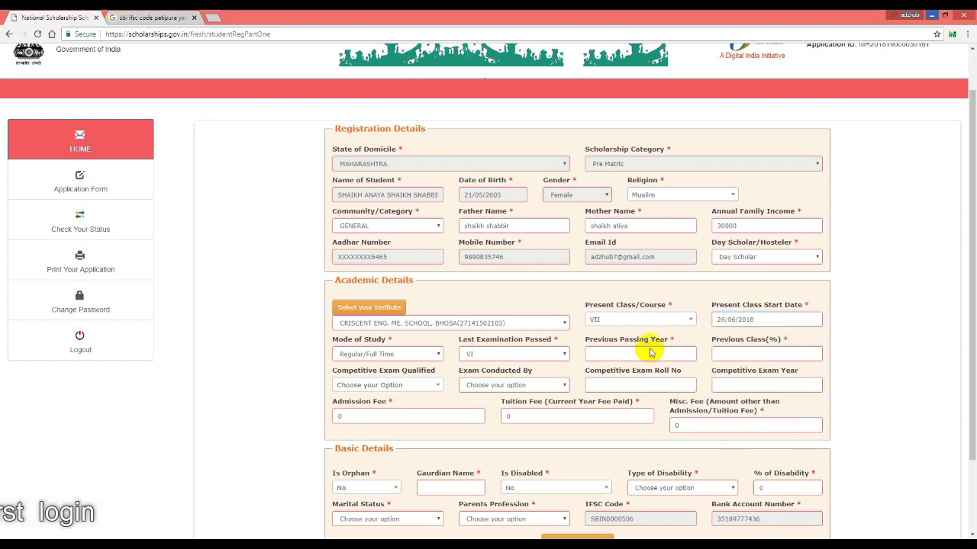
Enter previous passing year 2017 and previous class percentage 98.16, leaving exam fields unset
{"action": "left_click", "coordinate": [609, 353]}
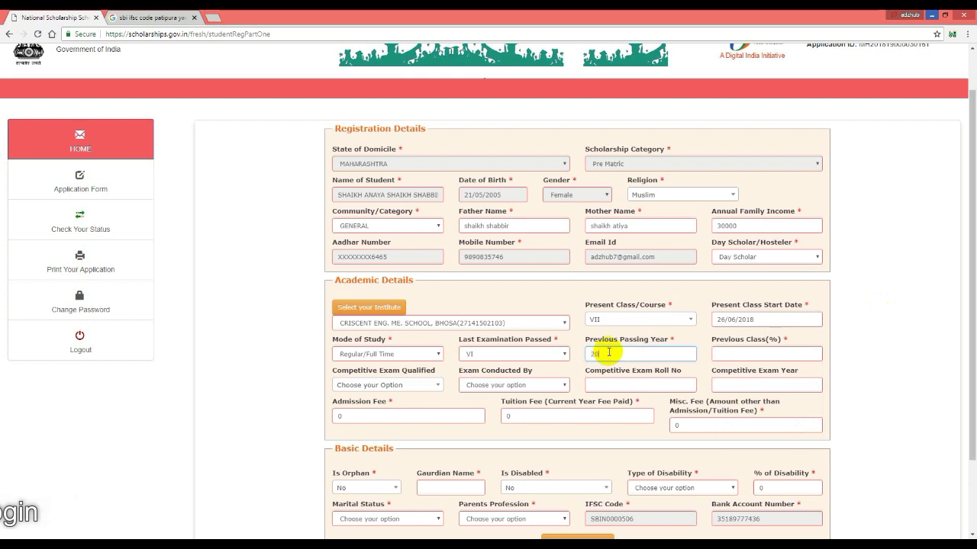
{"action": "left_click", "coordinate": [772, 355]}
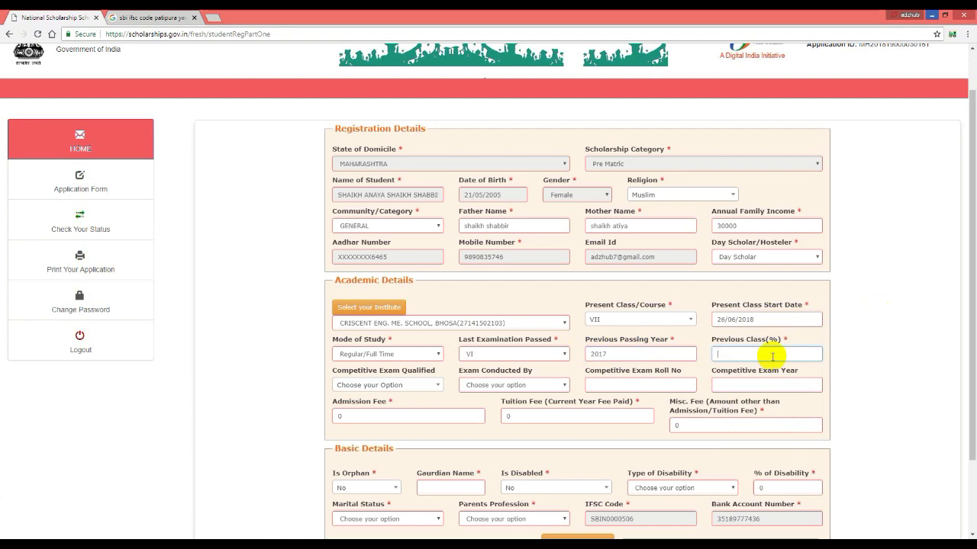
{"action": "type", "text": "98"}
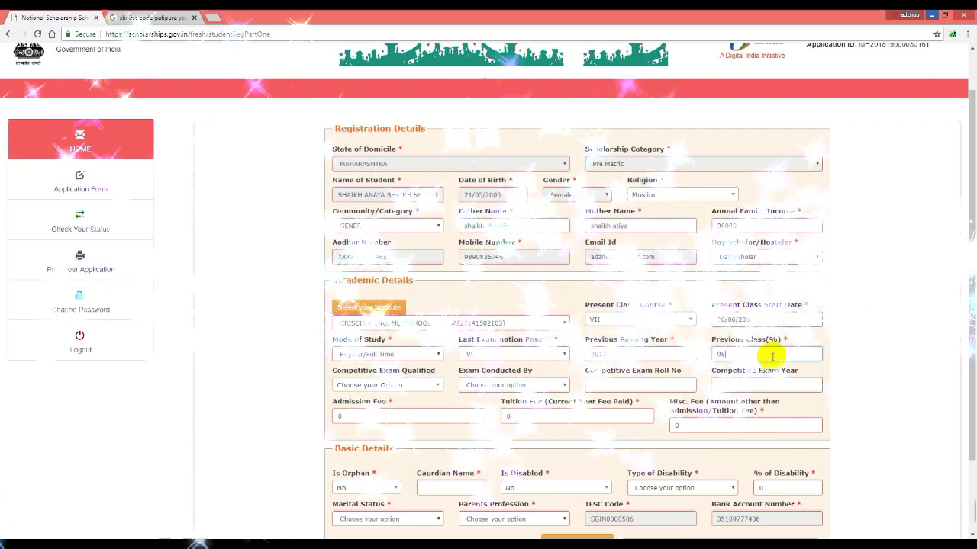
{"action": "type", "text": ".16"}
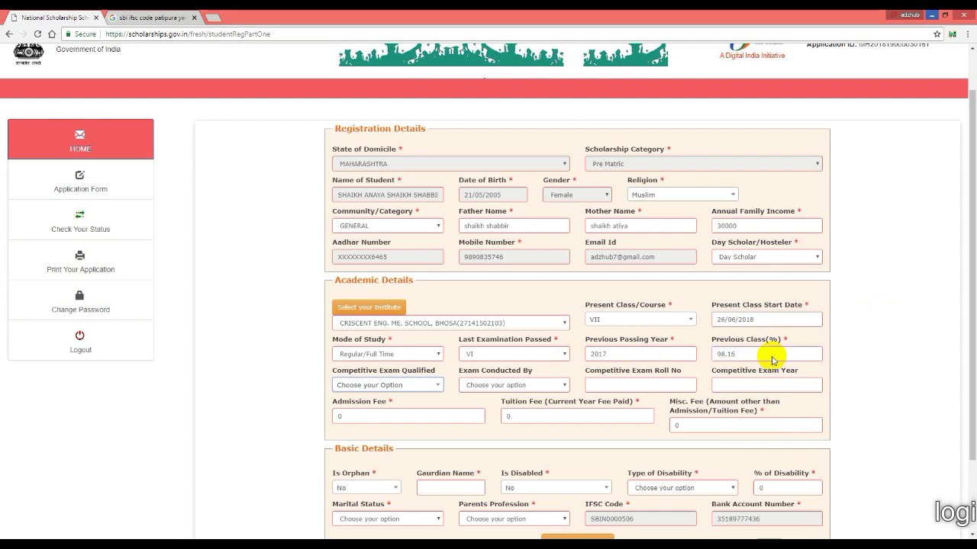
{"action": "left_click", "coordinate": [428, 378]}
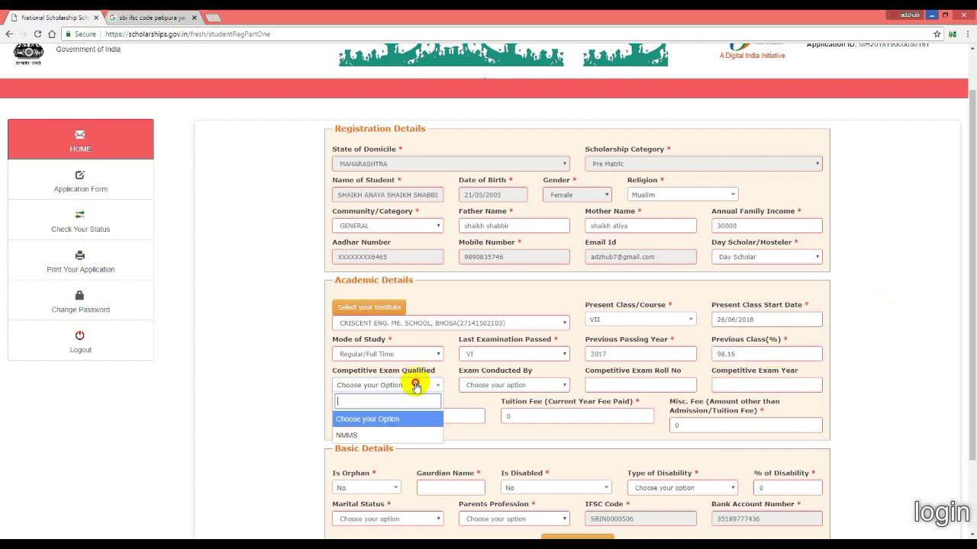
{"action": "left_click", "coordinate": [513, 387]}
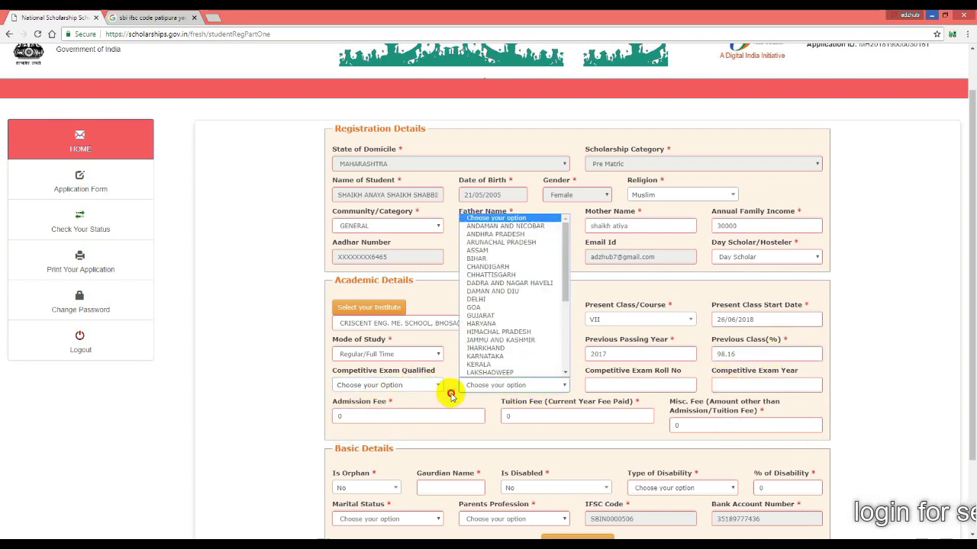
{"action": "left_click", "coordinate": [472, 384]}
{"action": "scroll", "coordinate": [763, 385], "scroll_direction": "down", "scroll_amount": 2}
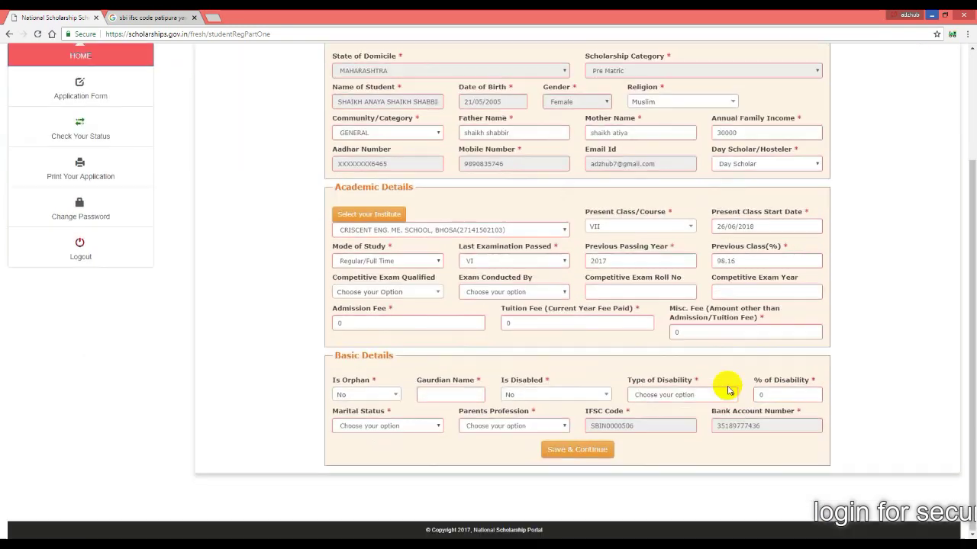
Enter admission fee 1500, tuition fee 500 and miscellaneous fee 300
{"action": "left_click", "coordinate": [417, 322]}
{"action": "scroll", "coordinate": [574, 373], "scroll_direction": "up", "scroll_amount": 2}
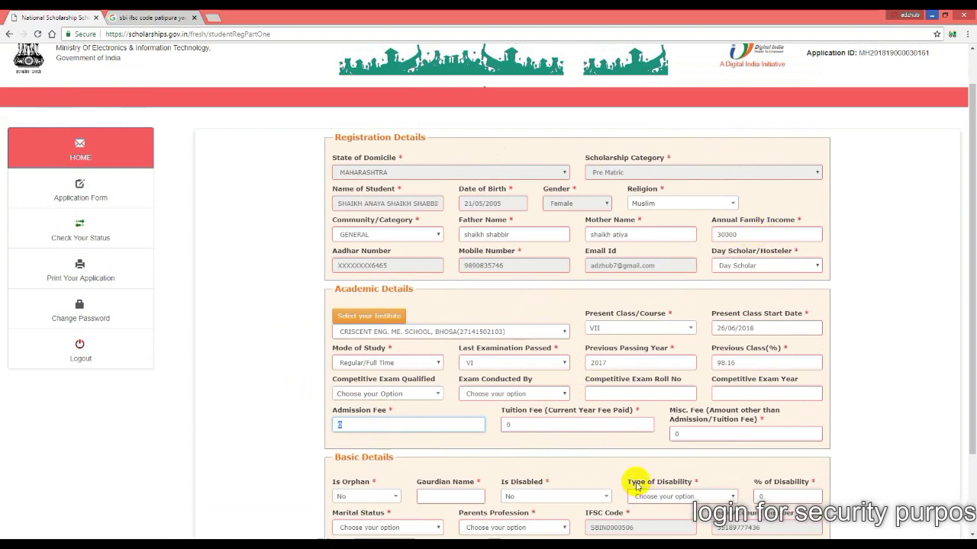
{"action": "scroll", "coordinate": [541, 450], "scroll_direction": "down", "scroll_amount": 1}
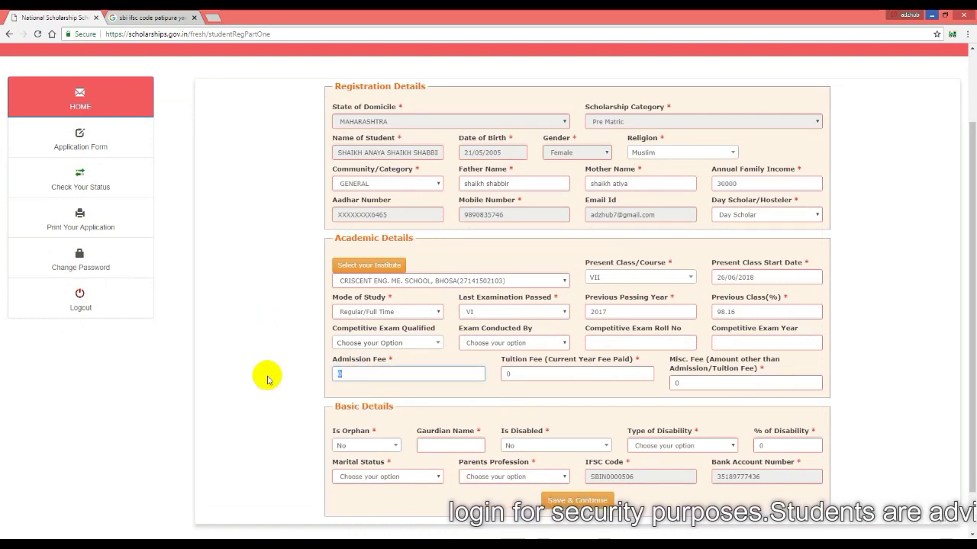
{"action": "type", "text": "500"}
{"action": "key", "text": "Tab"}
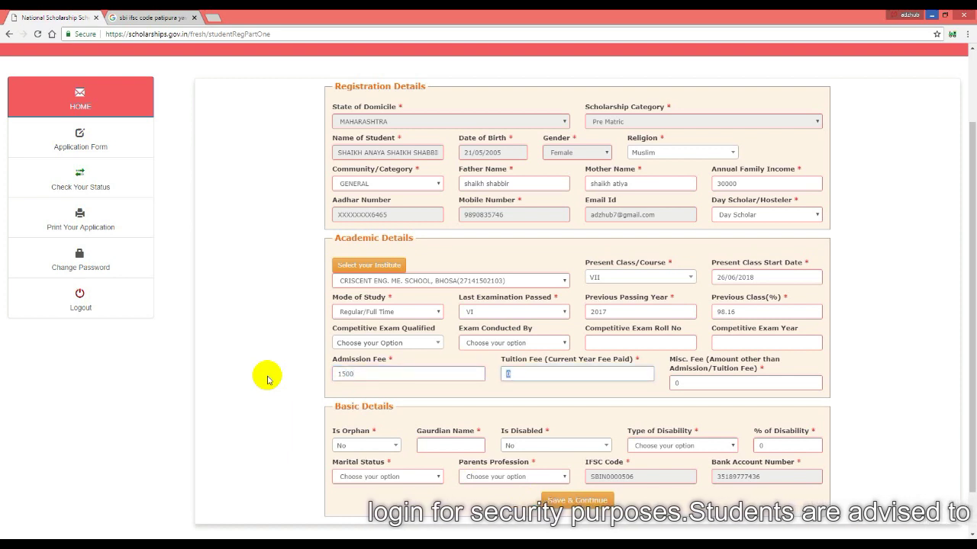
{"action": "key", "text": "Tab"}
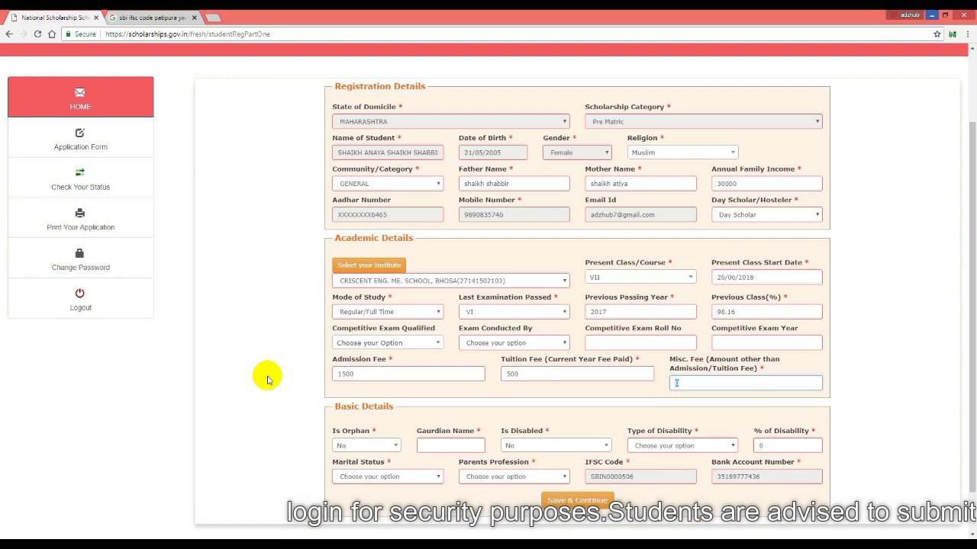
{"action": "key", "text": "Tab"}
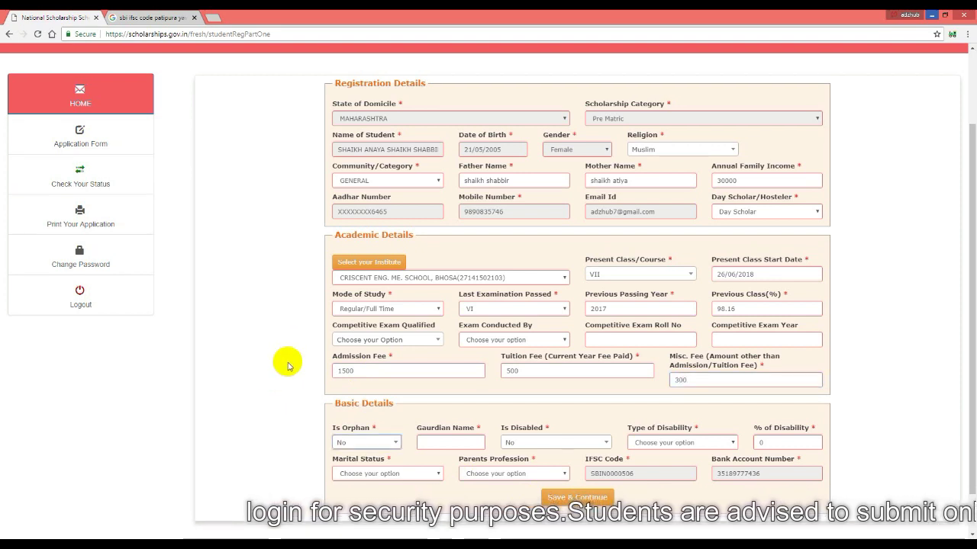
{"action": "scroll", "coordinate": [274, 366], "scroll_direction": "down", "scroll_amount": 2}
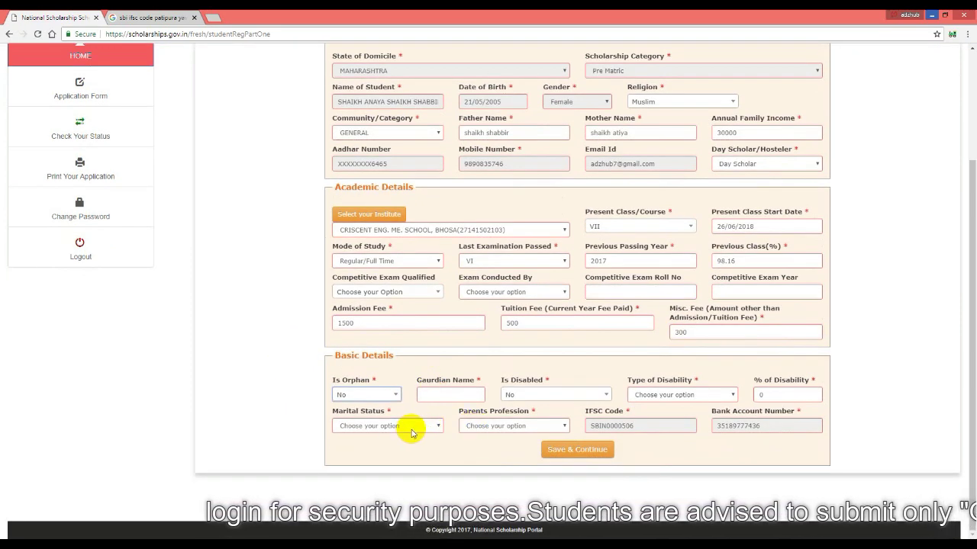
Keep Is Orphan as No, set Marital Status to Un Married and Parents Profession to Others
{"action": "left_click", "coordinate": [392, 397]}
{"action": "left_click", "coordinate": [391, 397]}
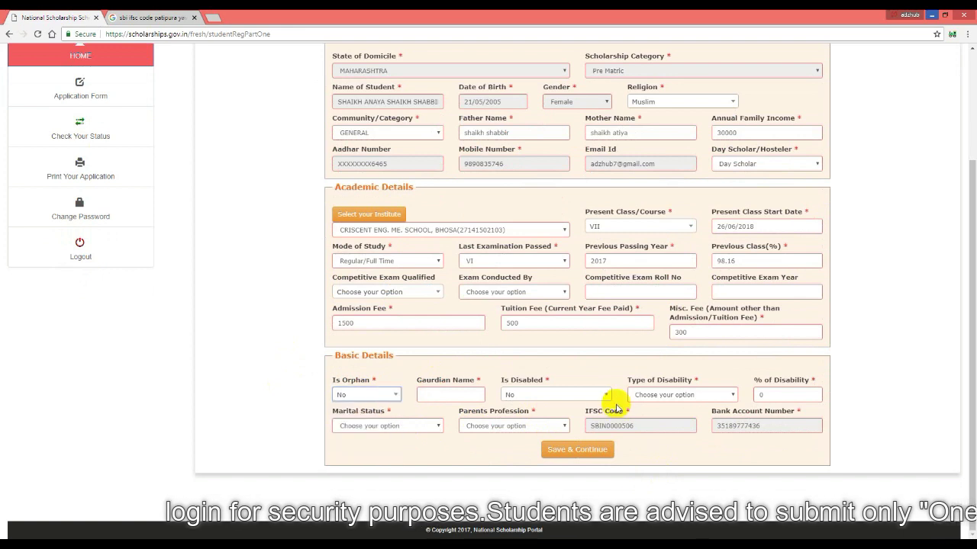
{"action": "left_click", "coordinate": [661, 395]}
{"action": "left_click", "coordinate": [661, 395]}
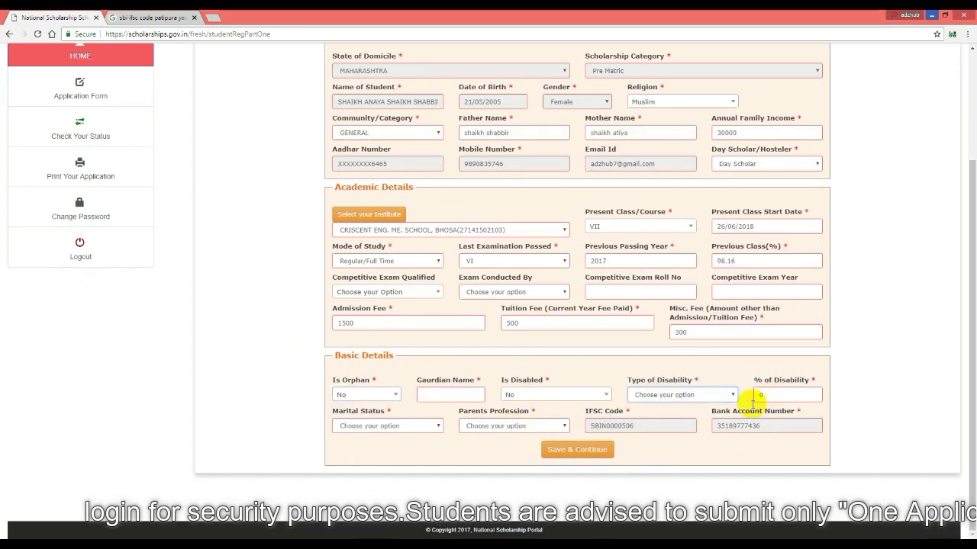
{"action": "left_click", "coordinate": [419, 430]}
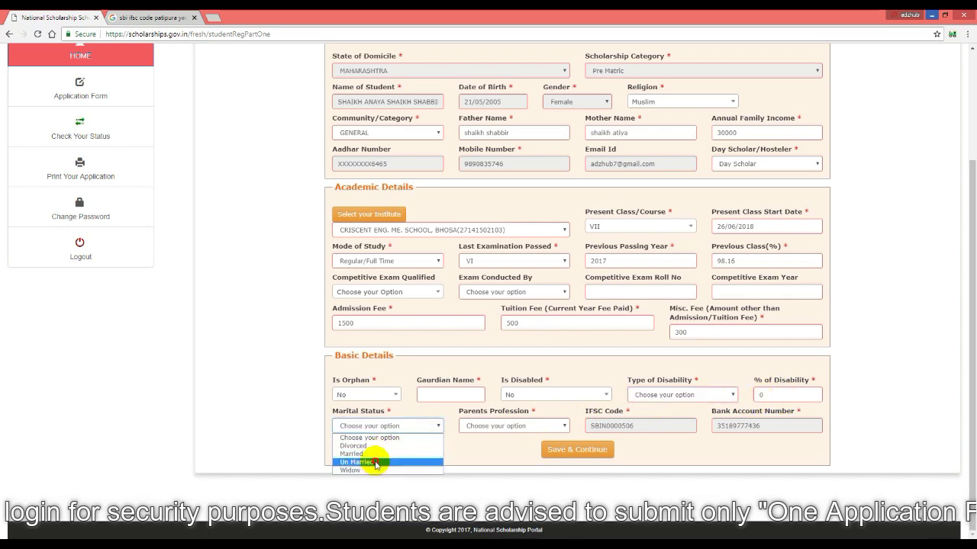
{"action": "left_click", "coordinate": [376, 461]}
{"action": "left_click", "coordinate": [500, 430]}
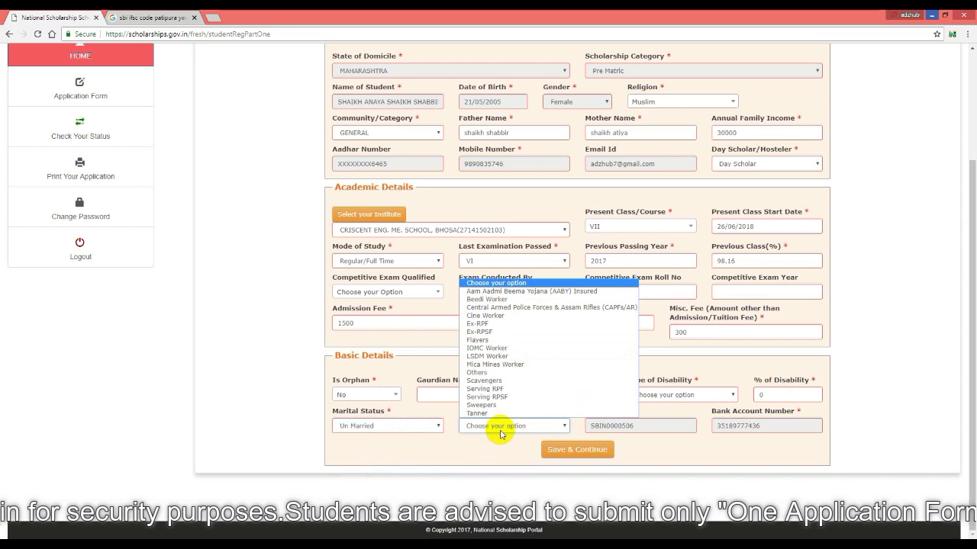
{"action": "left_click", "coordinate": [500, 434]}
{"action": "left_click", "coordinate": [509, 427]}
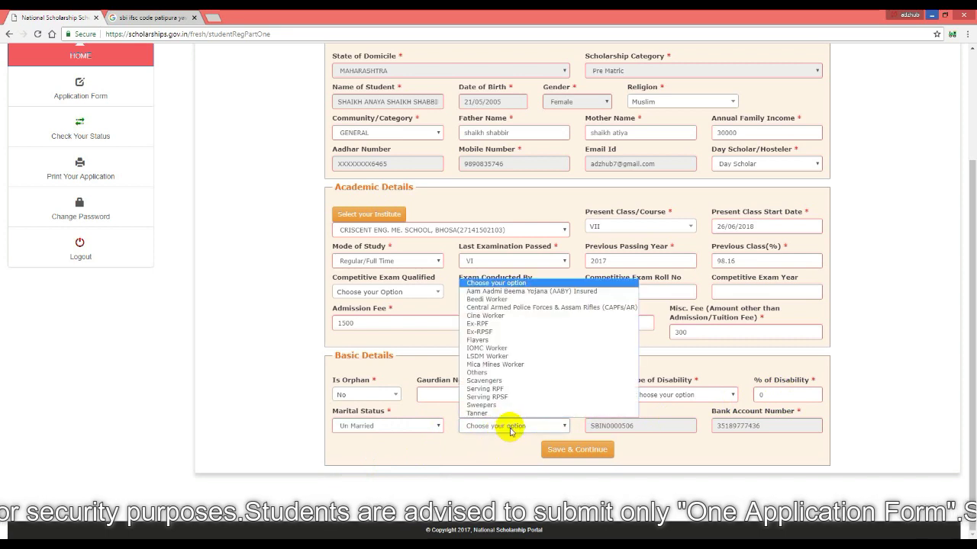
{"action": "left_click", "coordinate": [541, 394]}
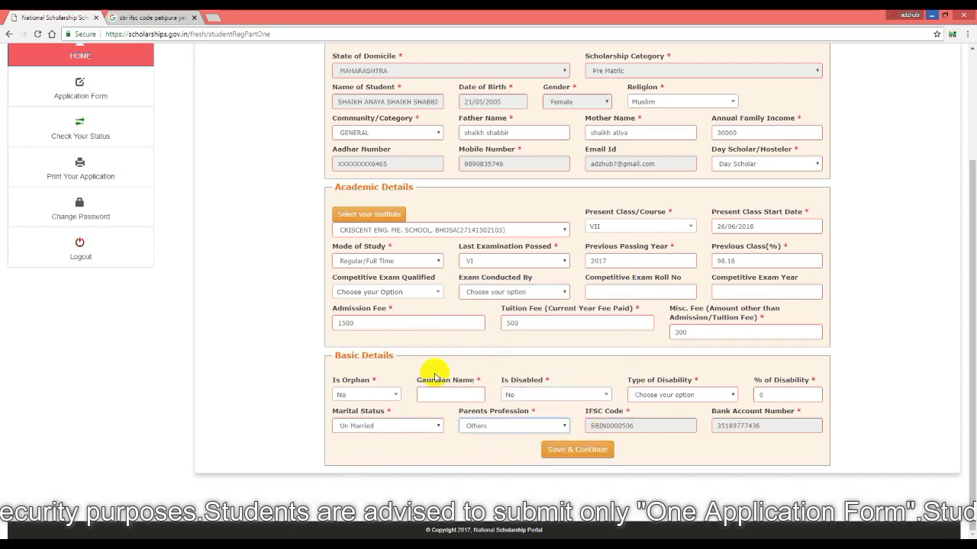
Correct the admission fee to 7000 and tuition fee to 3000, then save and continue
{"action": "left_click_drag", "start_coordinate": [395, 324], "coordinate": [271, 322]}
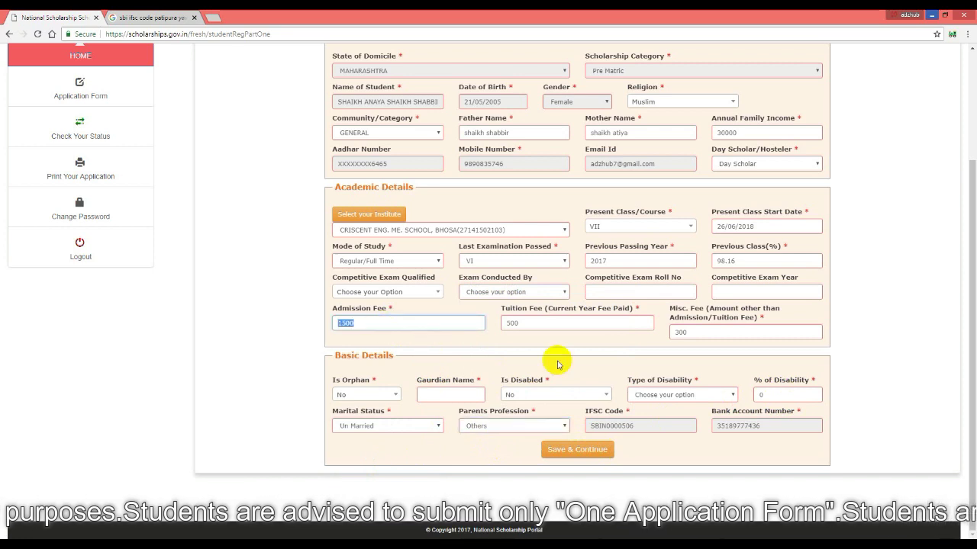
{"action": "type", "text": "7000"}
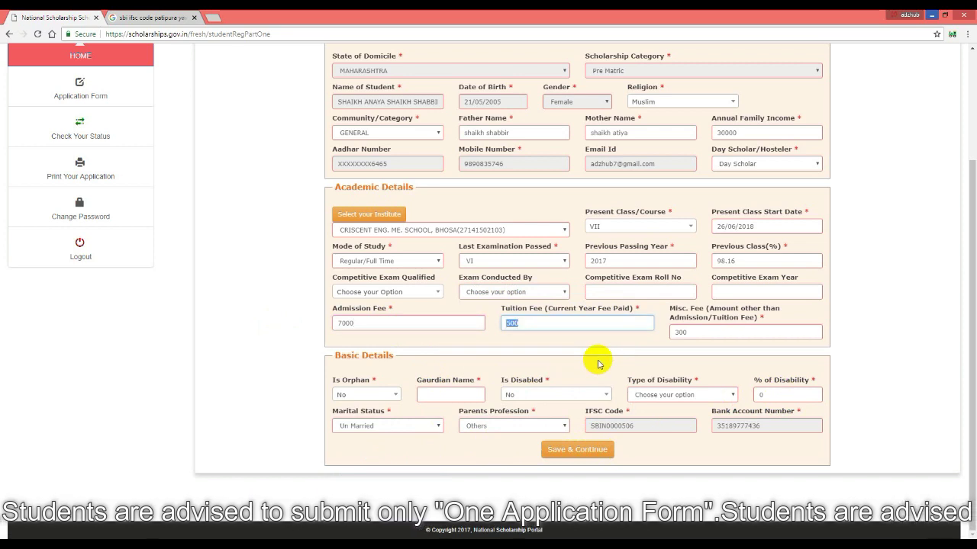
{"action": "key", "text": "BackSpace"}
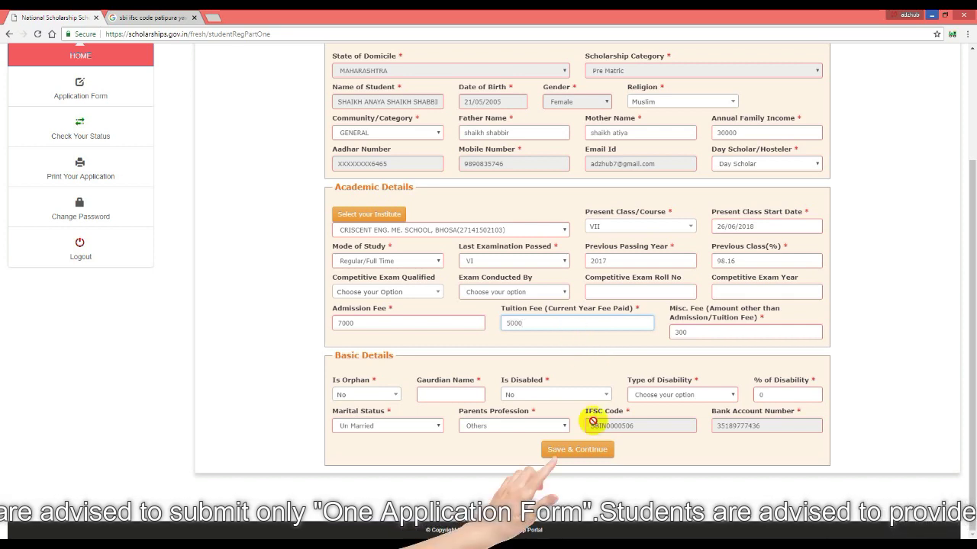
{"action": "left_click", "coordinate": [577, 450]}
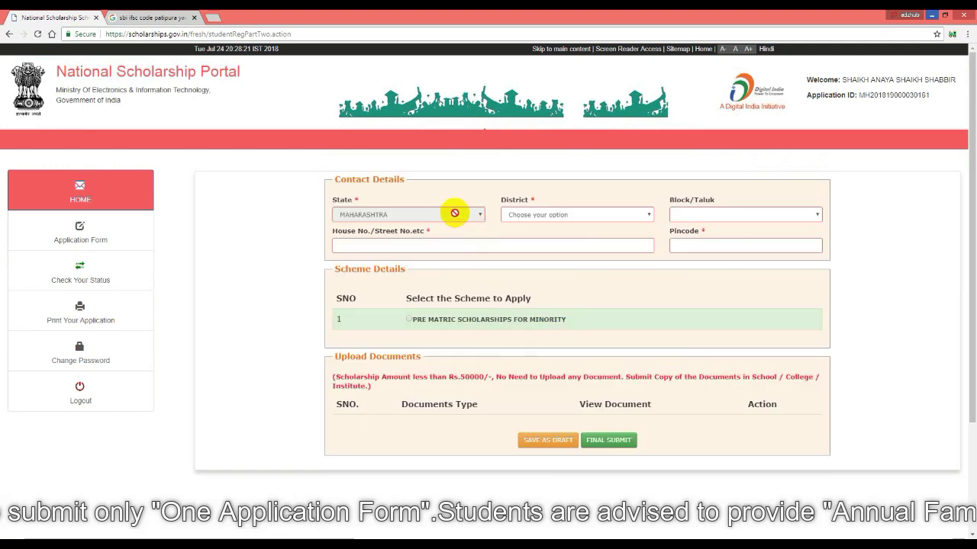
Set the contact district to YAVATMAL and block to Yavatmal
{"action": "left_click", "coordinate": [582, 216]}
{"action": "key", "text": "y"}
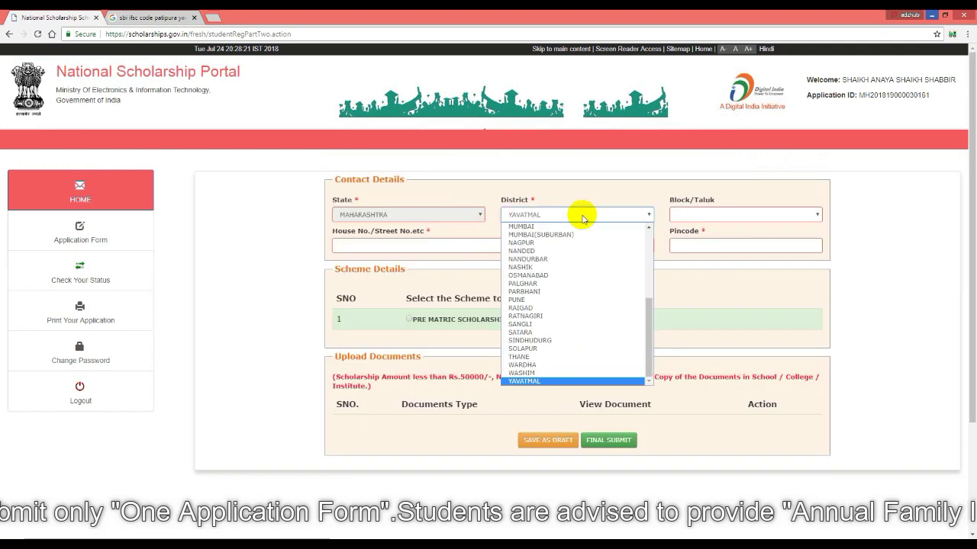
{"action": "left_click", "coordinate": [541, 381]}
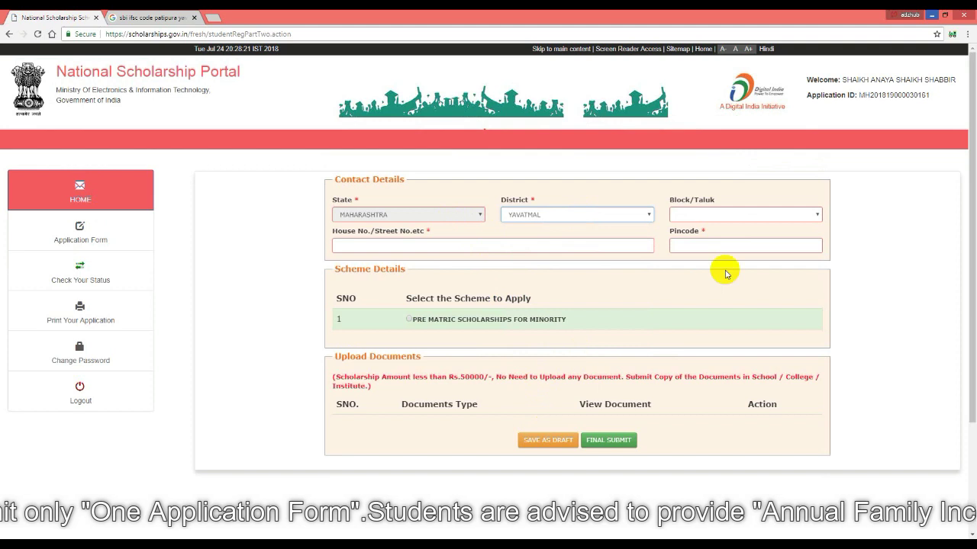
{"action": "left_click", "coordinate": [732, 215]}
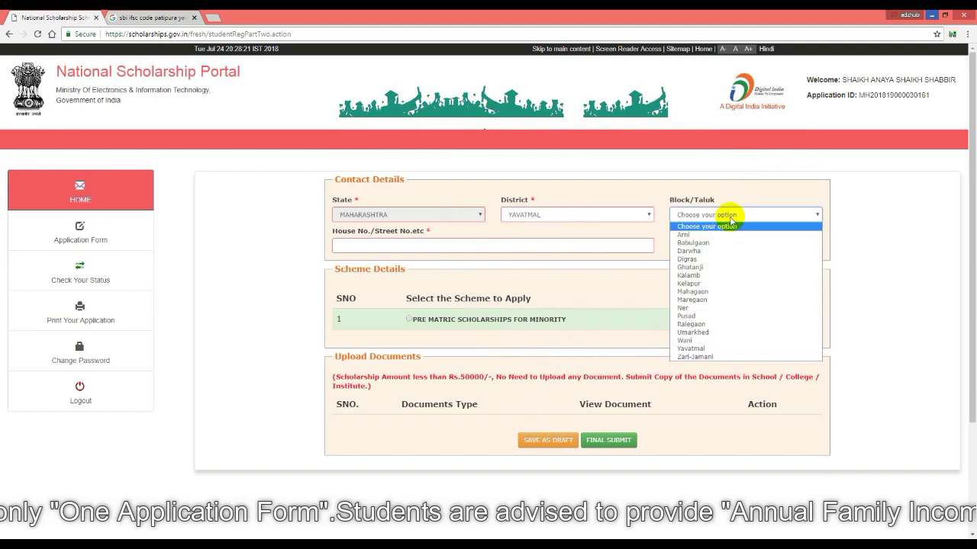
{"action": "left_click", "coordinate": [702, 349]}
Enter the street address and pincode, and select the PRE MATRIC SCHOLARSHIPS FOR MINORITY scheme
{"action": "left_click", "coordinate": [440, 245]}
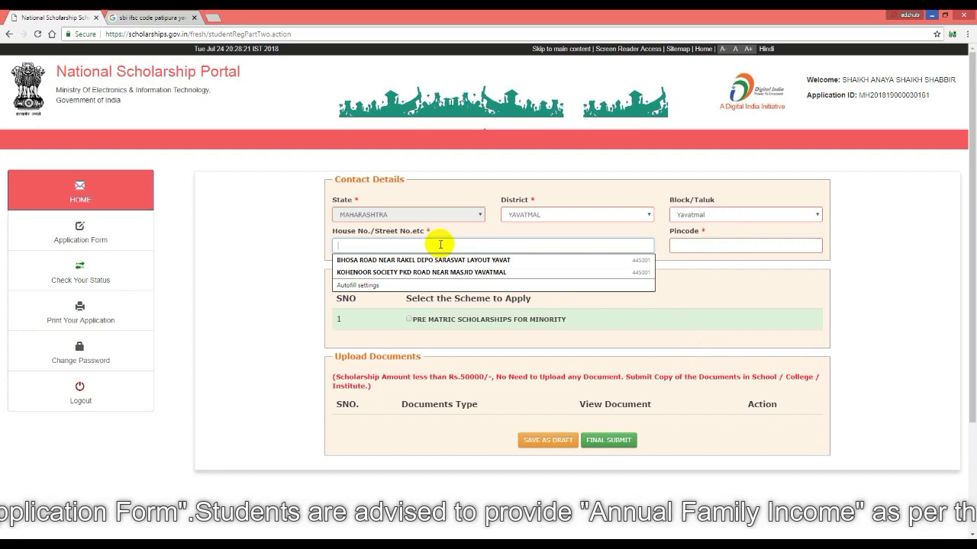
{"action": "type", "text": "Ra"}
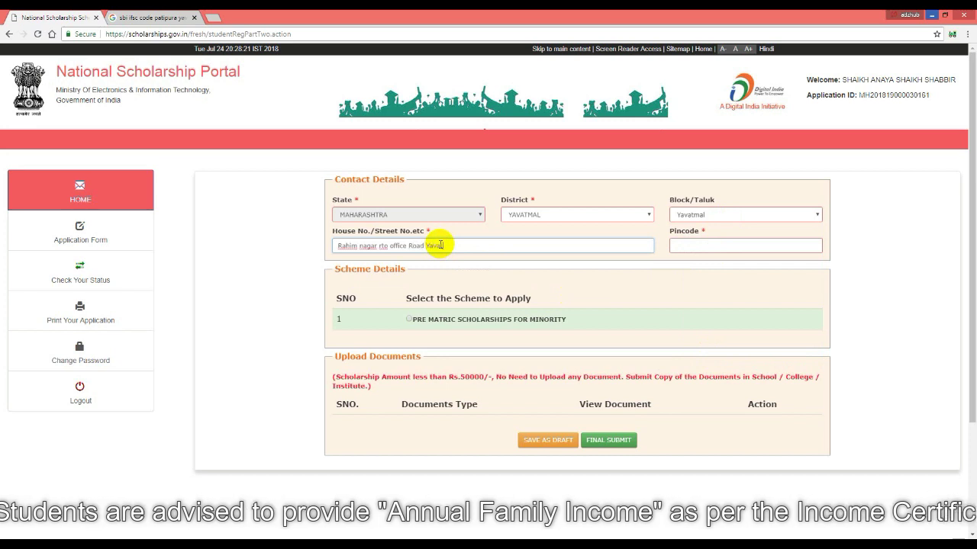
{"action": "left_click", "coordinate": [751, 246]}
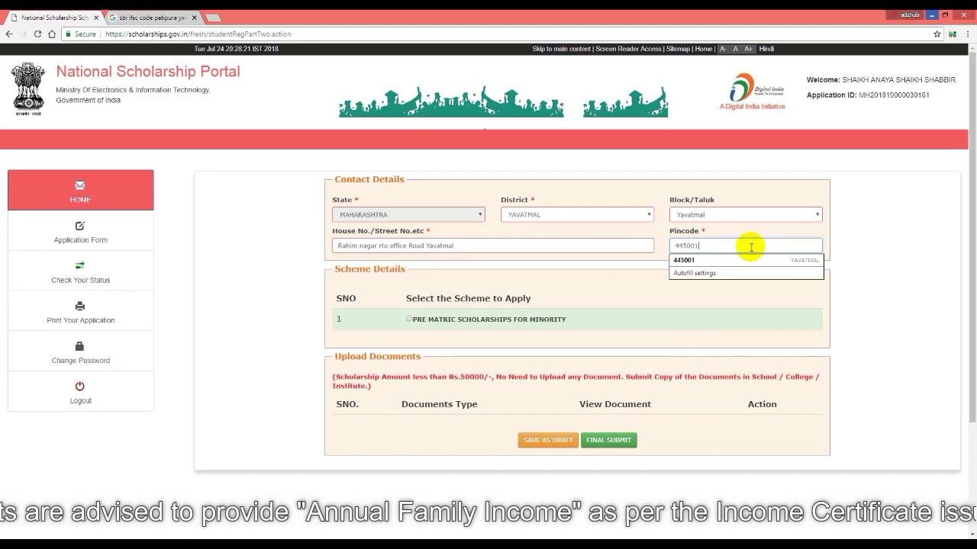
{"action": "left_click", "coordinate": [408, 319]}
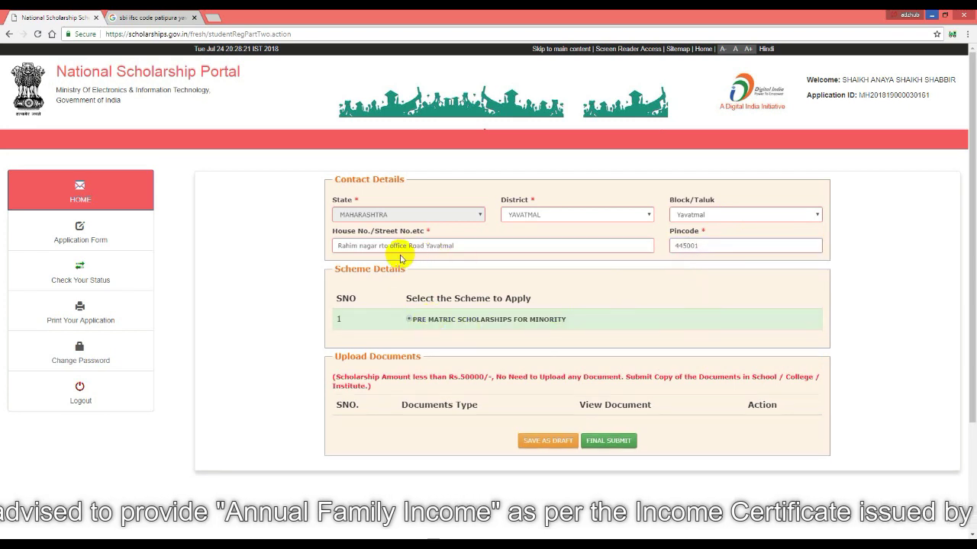
Fix the capitalisation of two words in the street address
{"action": "left_click", "coordinate": [361, 248]}
{"action": "key", "text": "BackSpace"}
{"action": "type", "text": "N"}
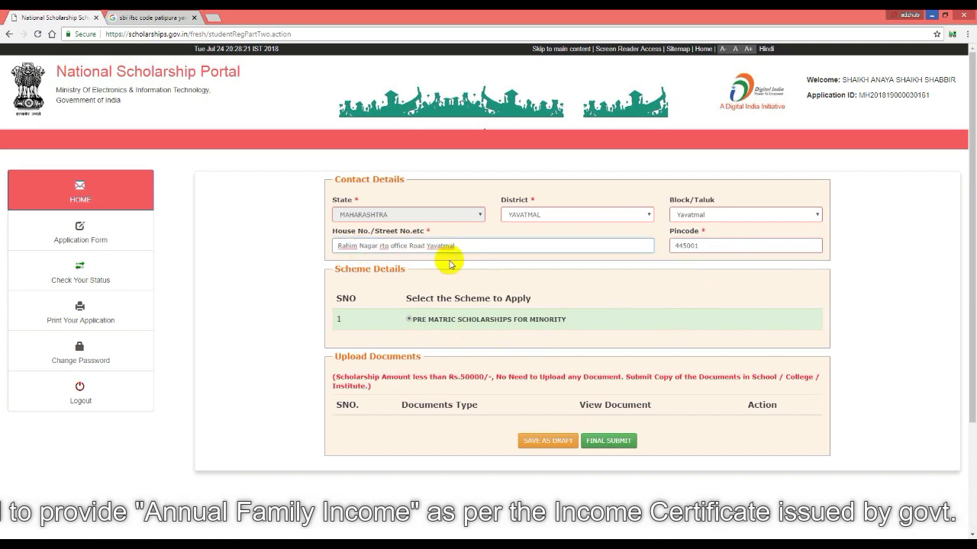
{"action": "left_click", "coordinate": [383, 247]}
{"action": "type", "text": "O"}
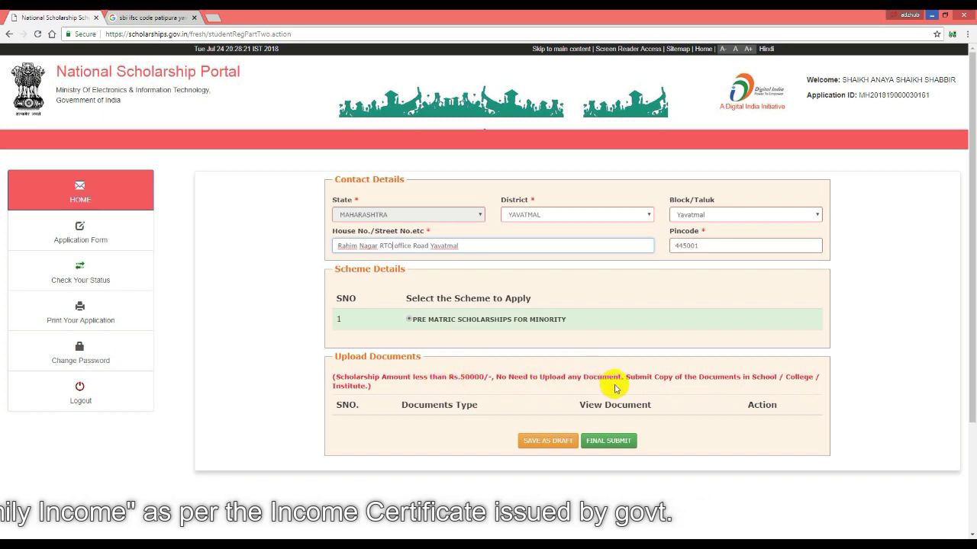
Save the application as draft, final-submit it, and open the summary's Print copy
{"action": "left_click", "coordinate": [557, 442]}
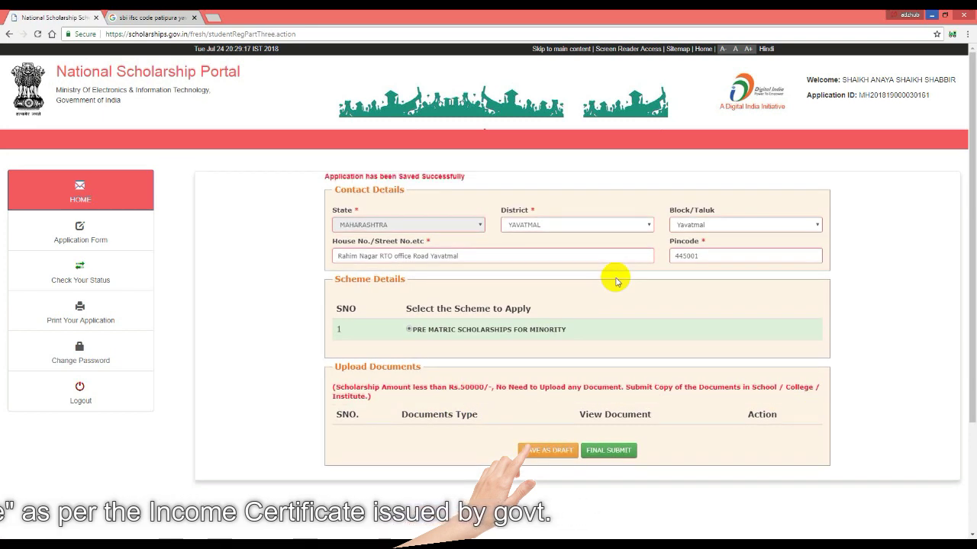
{"action": "left_click", "coordinate": [592, 448]}
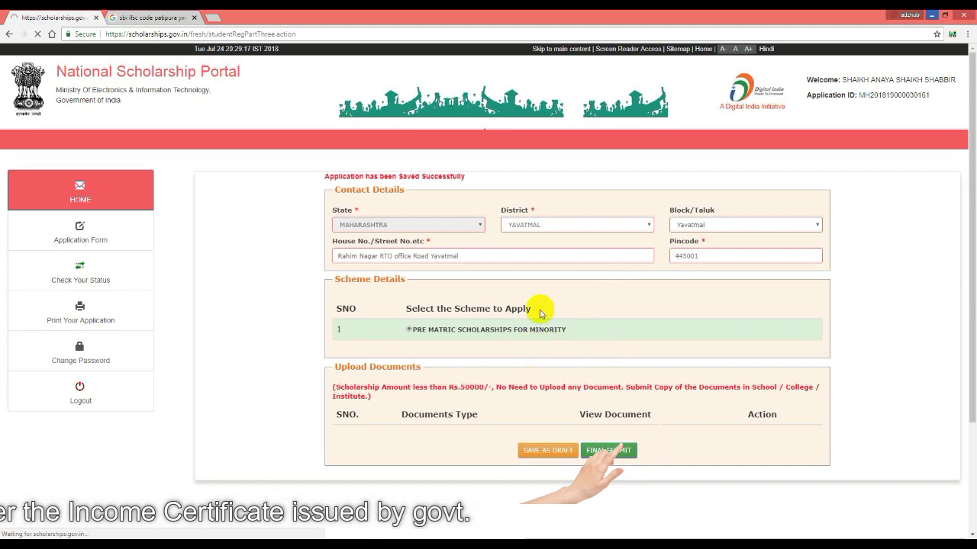
{"action": "scroll", "coordinate": [537, 311], "scroll_direction": "down", "scroll_amount": 5}
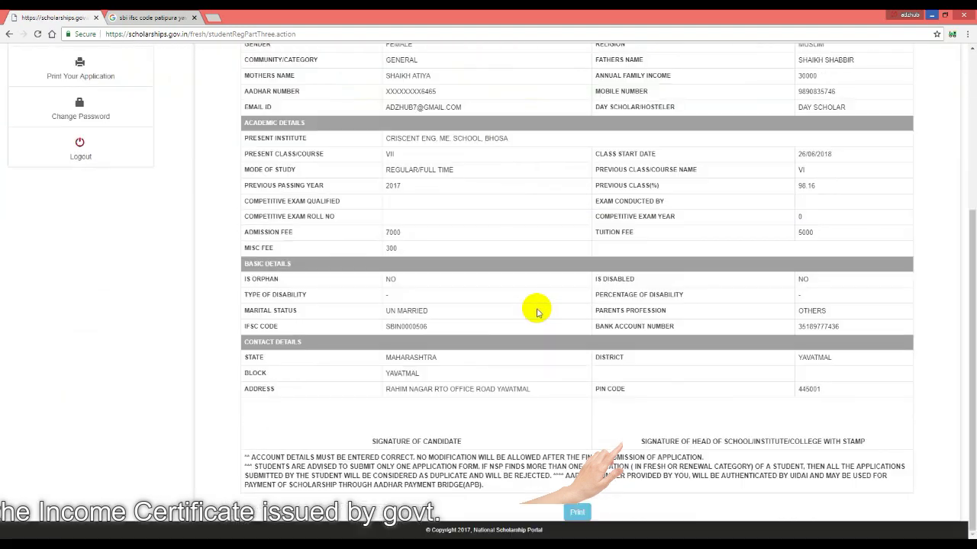
{"action": "left_click", "coordinate": [577, 514]}
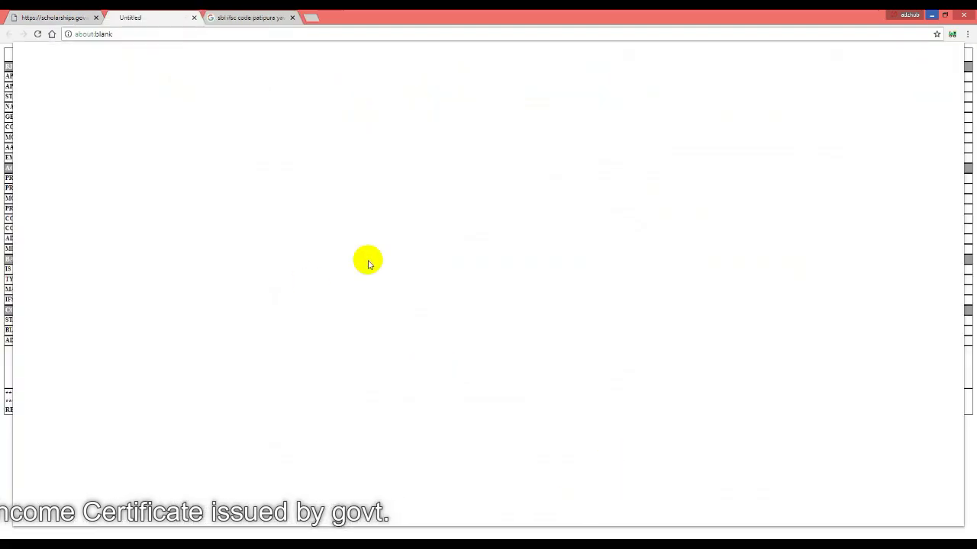